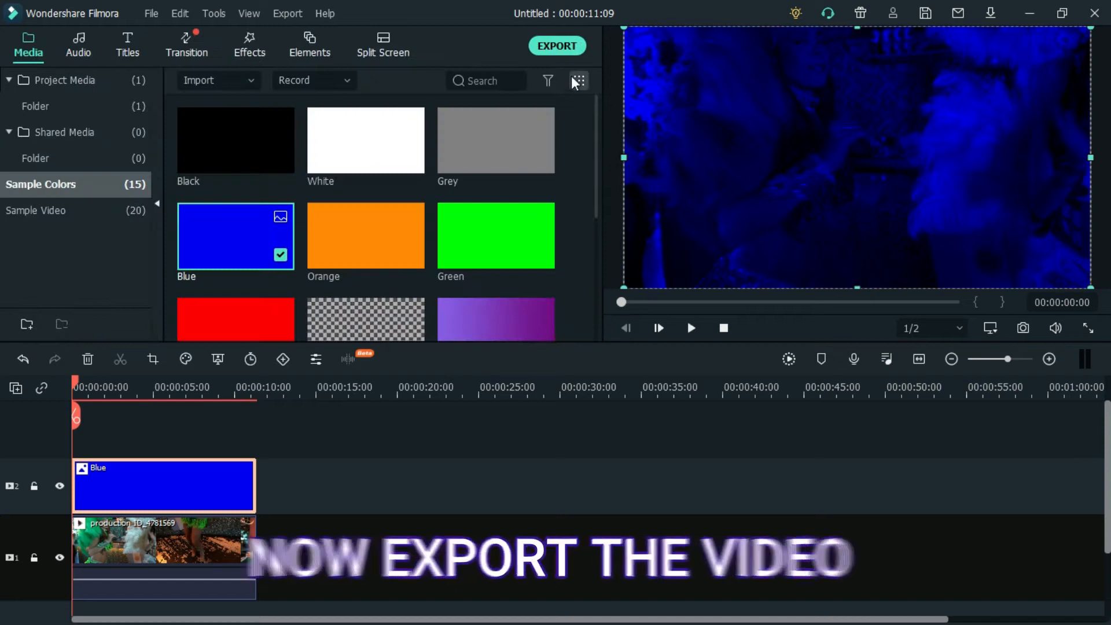
- Export the blue-tinted video as an MP4 file named blue and close the export window
click(556, 47)
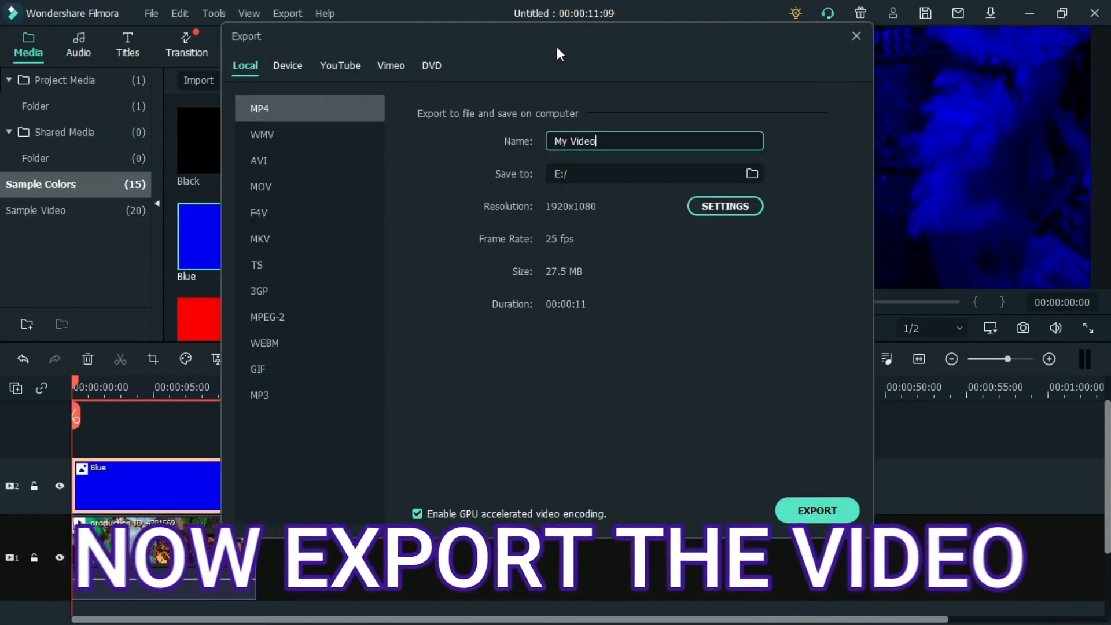
key(ctrl+a)
key(BackSpace)
text(Blue)
click(817, 510)
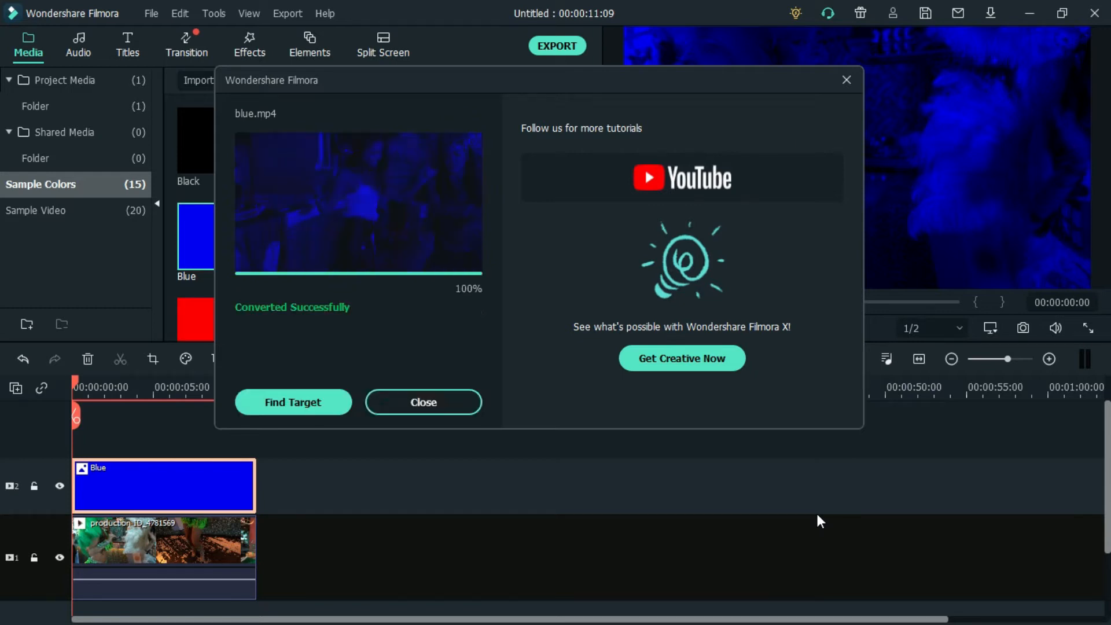
click(446, 398)
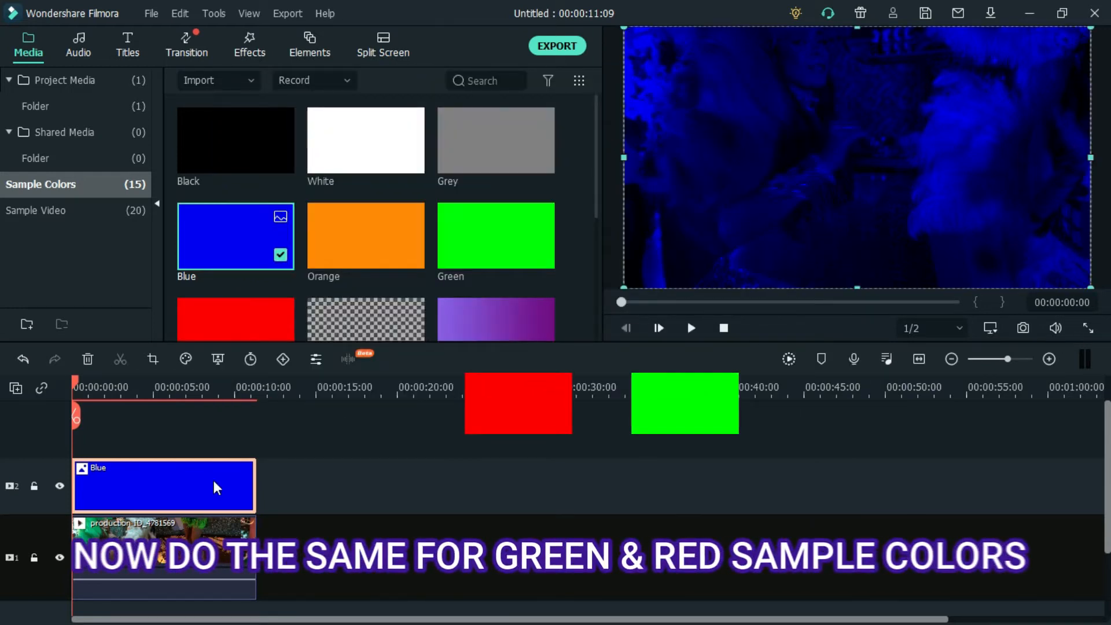
- Replace the Blue clip with the Green sample color spanning the whole video and blended in Multiply mode
key(Delete)
drag(439, 214, 54, 473)
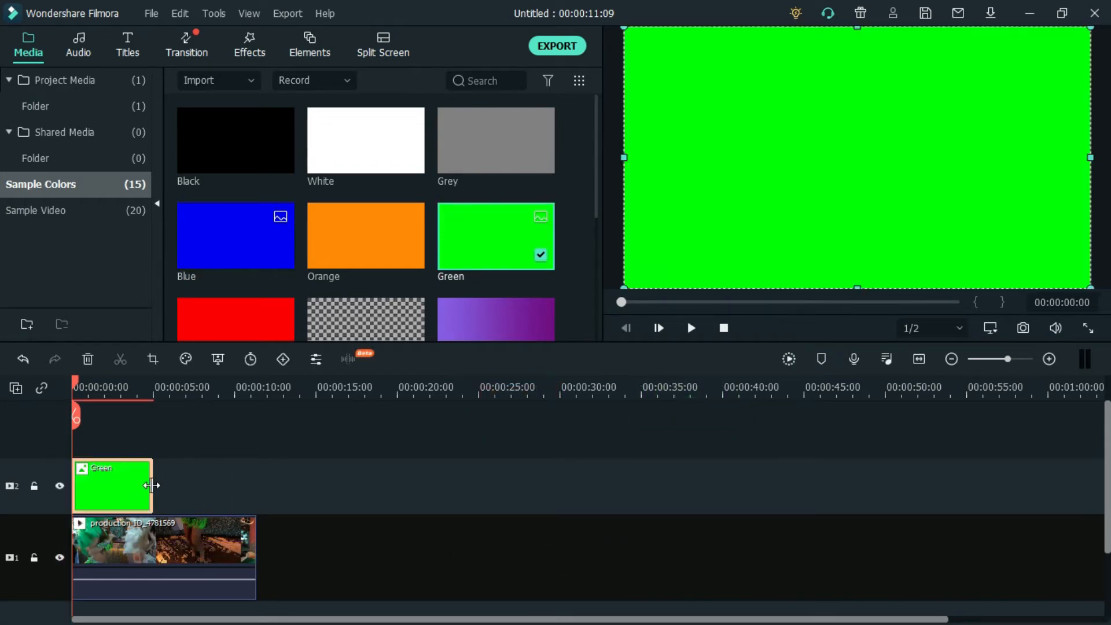
click(371, 17)
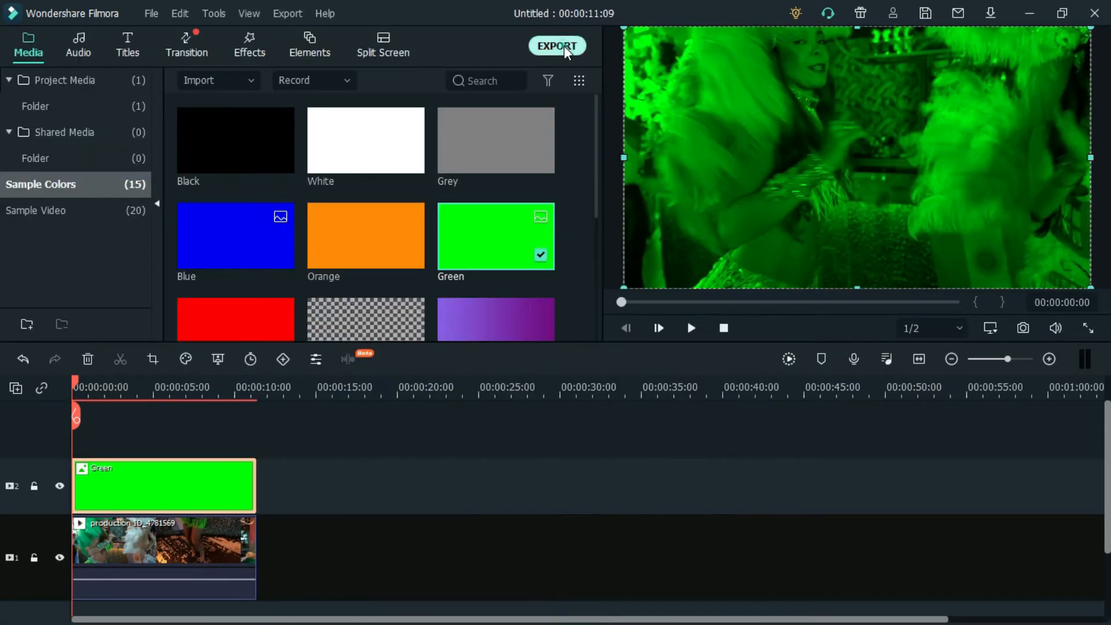
- Export the green-tinted video as an MP4 file named green
click(564, 46)
key(ctrl+a)
text(green)
click(808, 517)
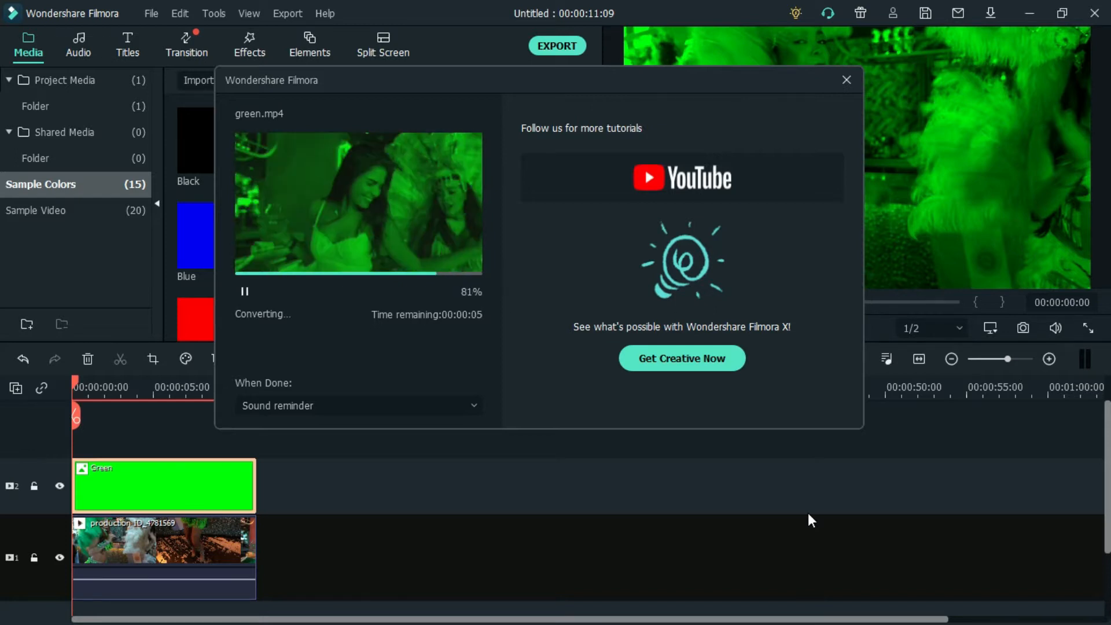
- Replace the Green clip above the footage with the Red sample color and extend it to the video's full length
click(226, 480)
key(Delete)
drag(236, 319, 60, 487)
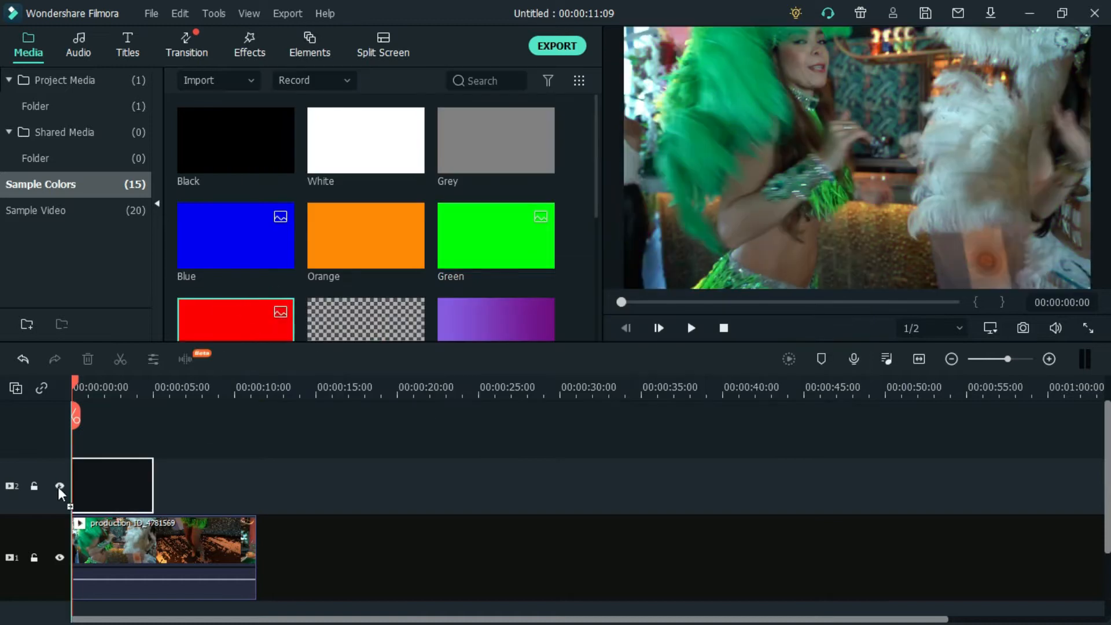
drag(152, 485, 256, 477)
- Set the Red clip's blending mode to Multiply
right_click(199, 485)
click(365, 21)
click(370, 155)
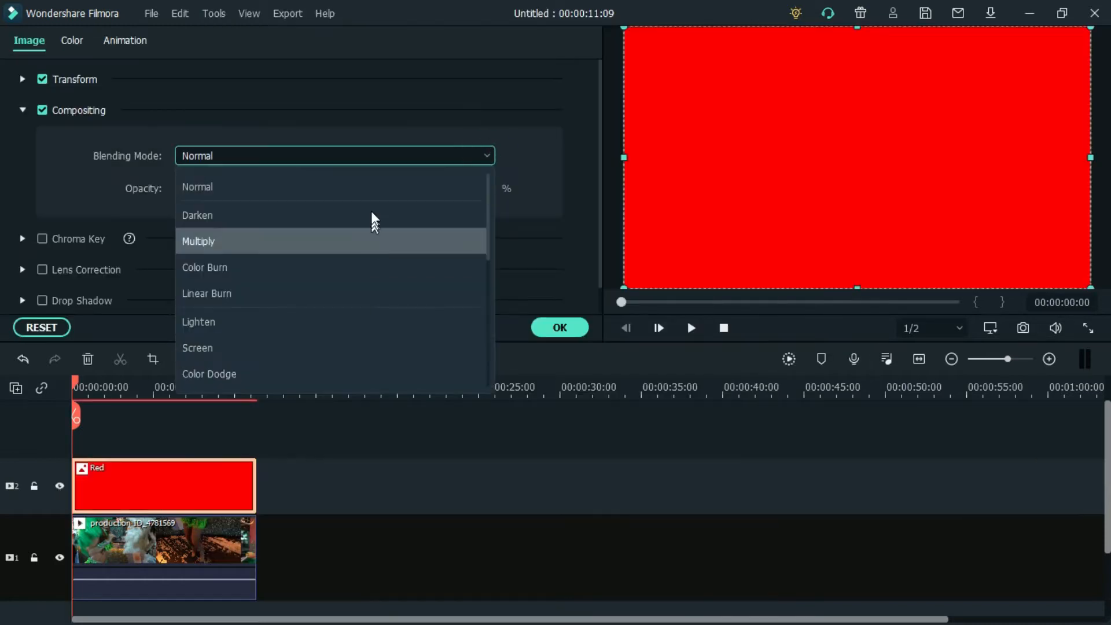
click(372, 240)
click(559, 326)
- Export the red-tinted video as an MP4 file named red and close the export window
click(556, 46)
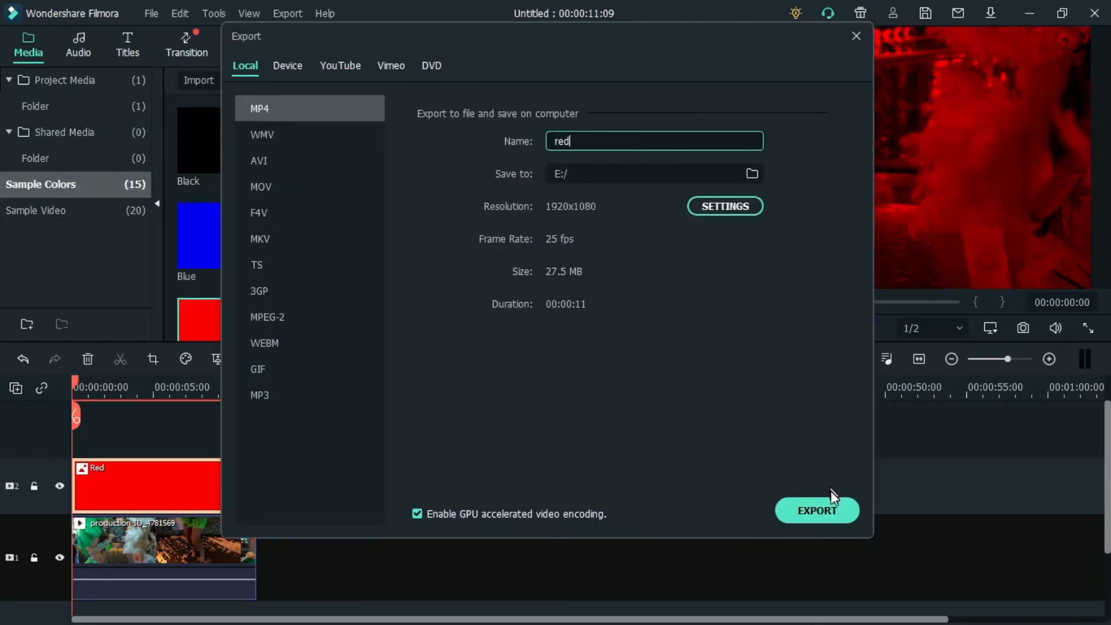
click(831, 512)
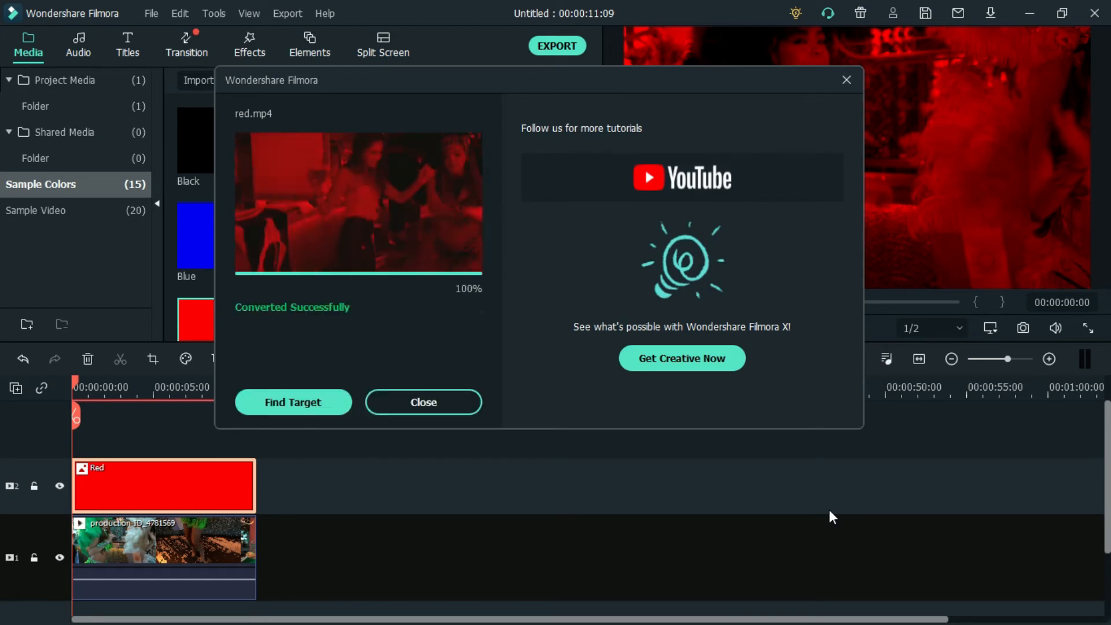
click(423, 402)
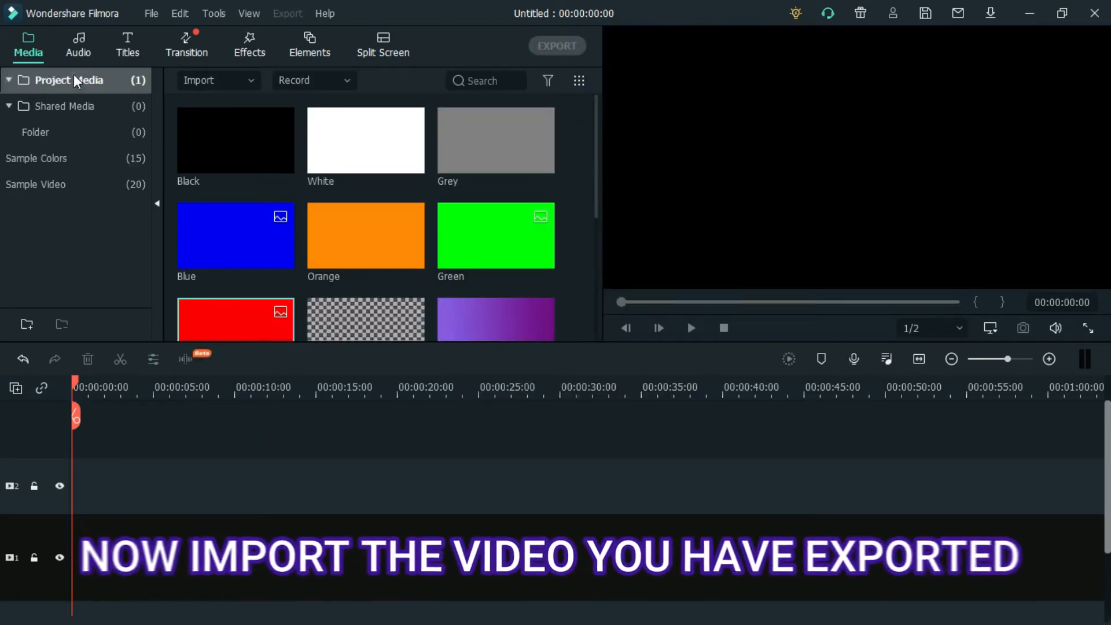
- Import the exported blue, green and red MP4 files from the E: drive into the project media
click(74, 77)
click(254, 79)
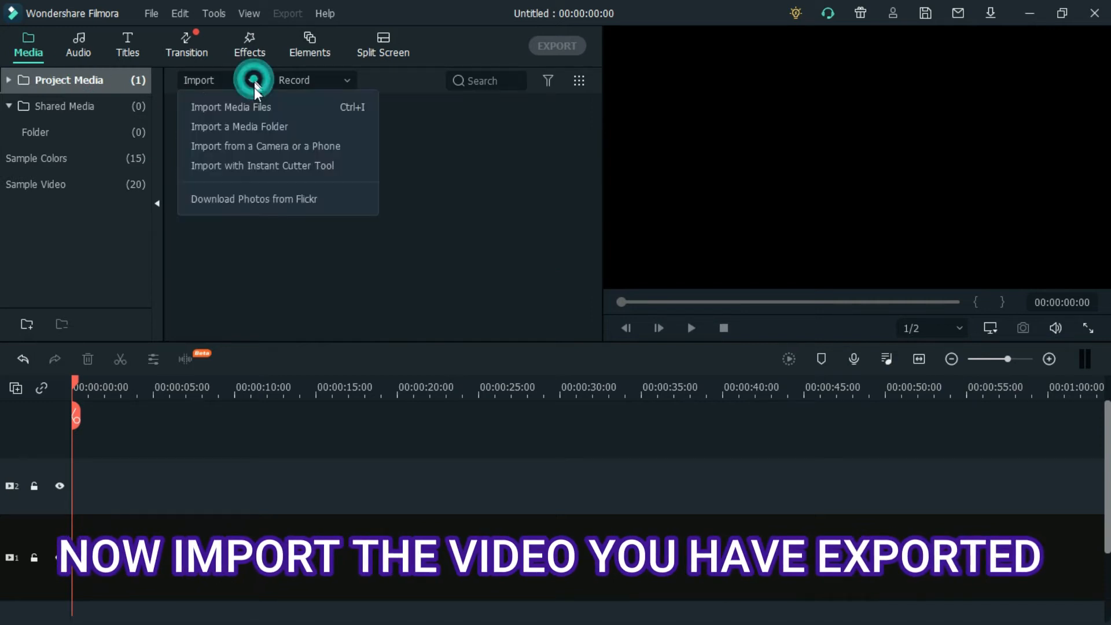
click(262, 103)
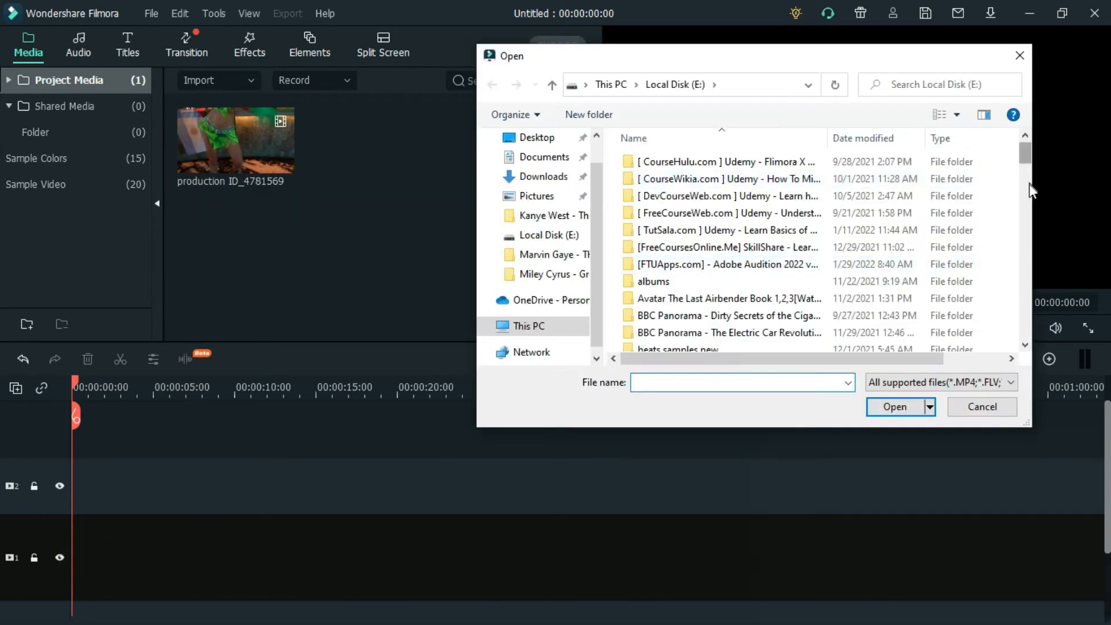
drag(1025, 152, 1028, 303)
drag(649, 293, 373, 216)
drag(1026, 289, 1028, 309)
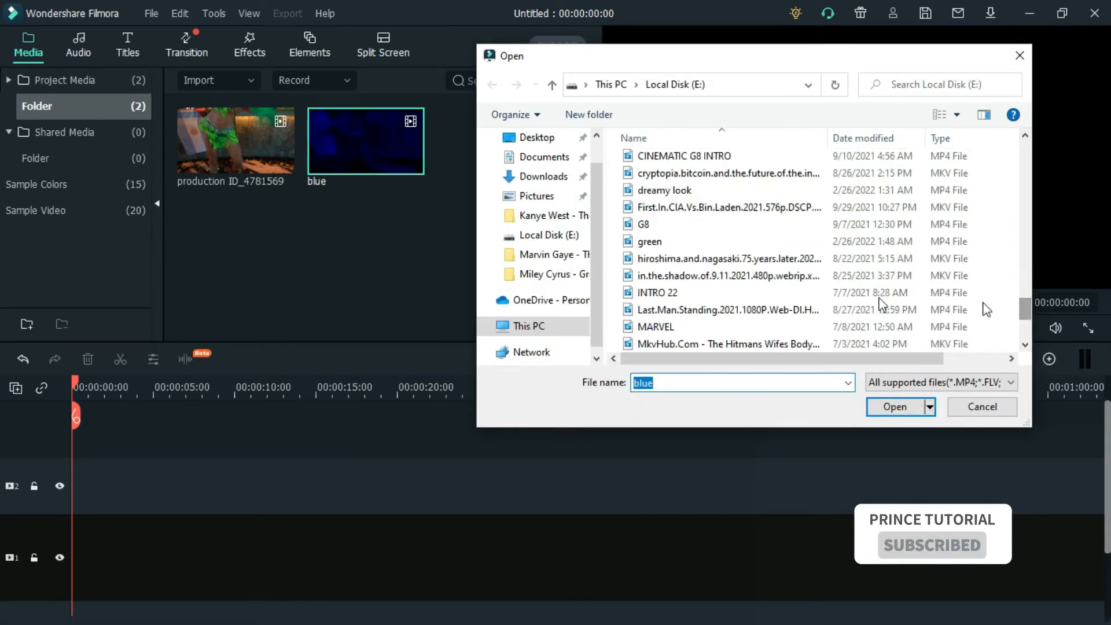
drag(633, 243, 384, 291)
drag(1027, 307, 1027, 320)
drag(630, 301, 359, 283)
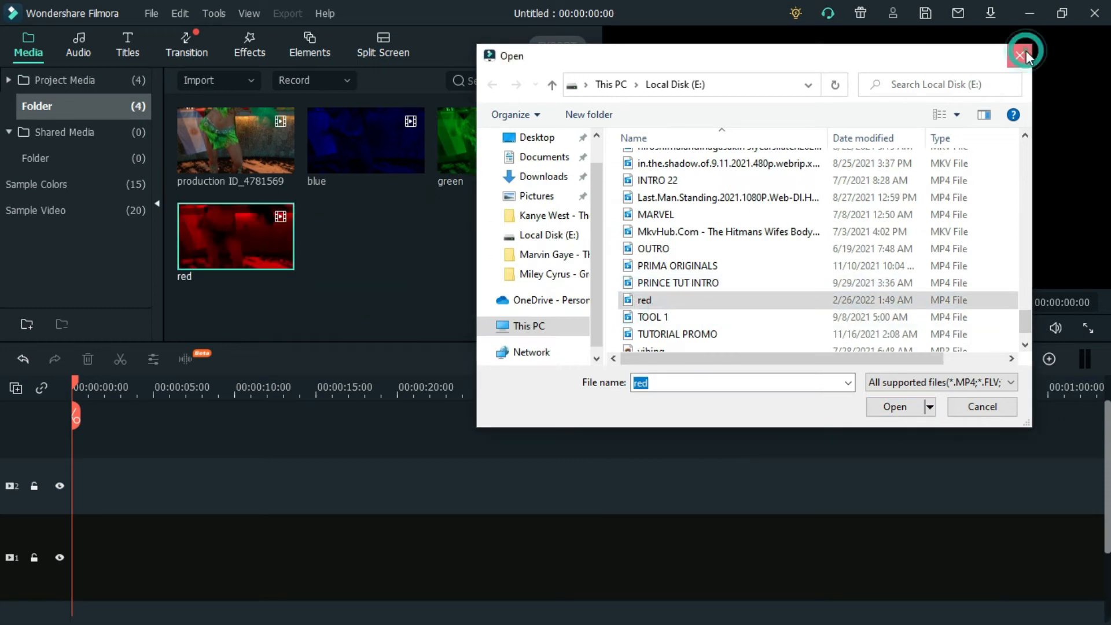
click(1019, 56)
- Stack the blue, green and red videos on separate tracks from the timeline start, with blue lowest and red uppermost
drag(369, 132, 74, 556)
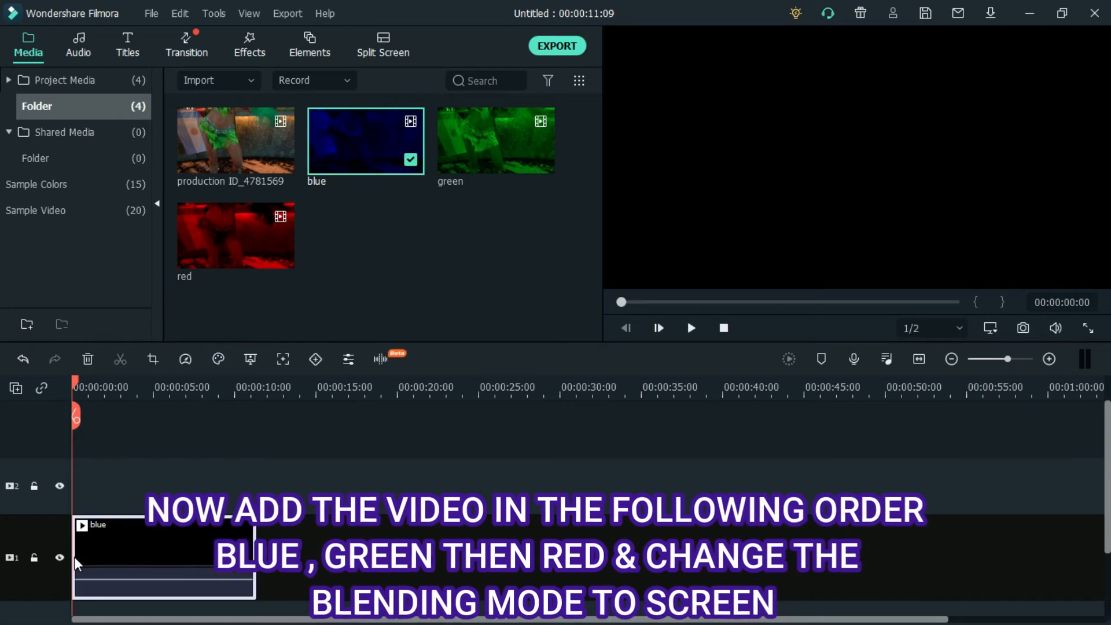
drag(487, 134, 77, 480)
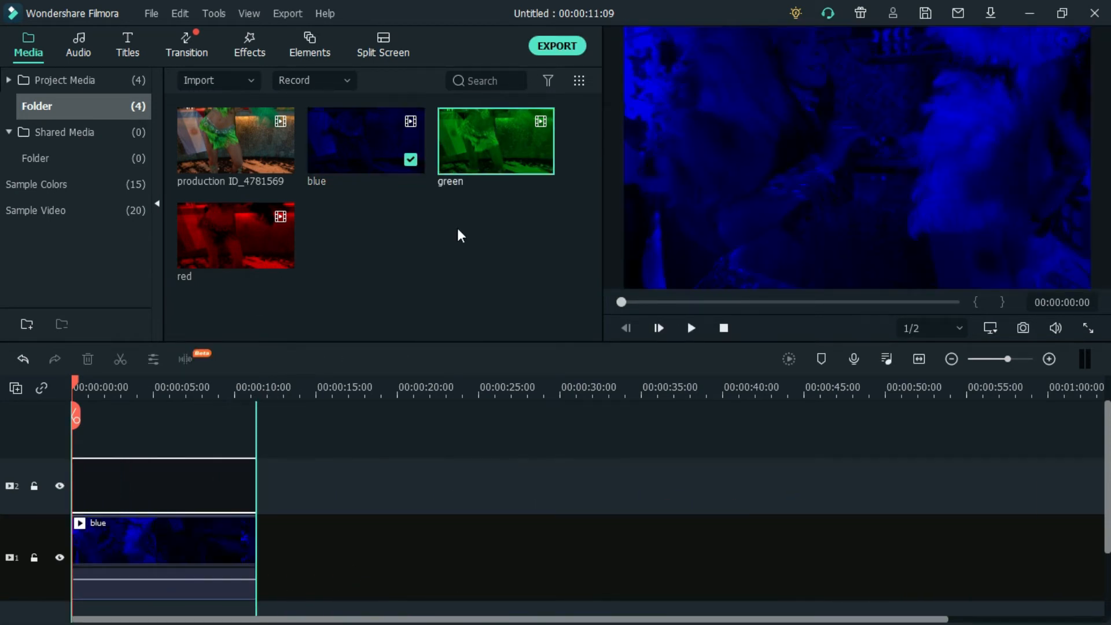
drag(232, 224, 55, 426)
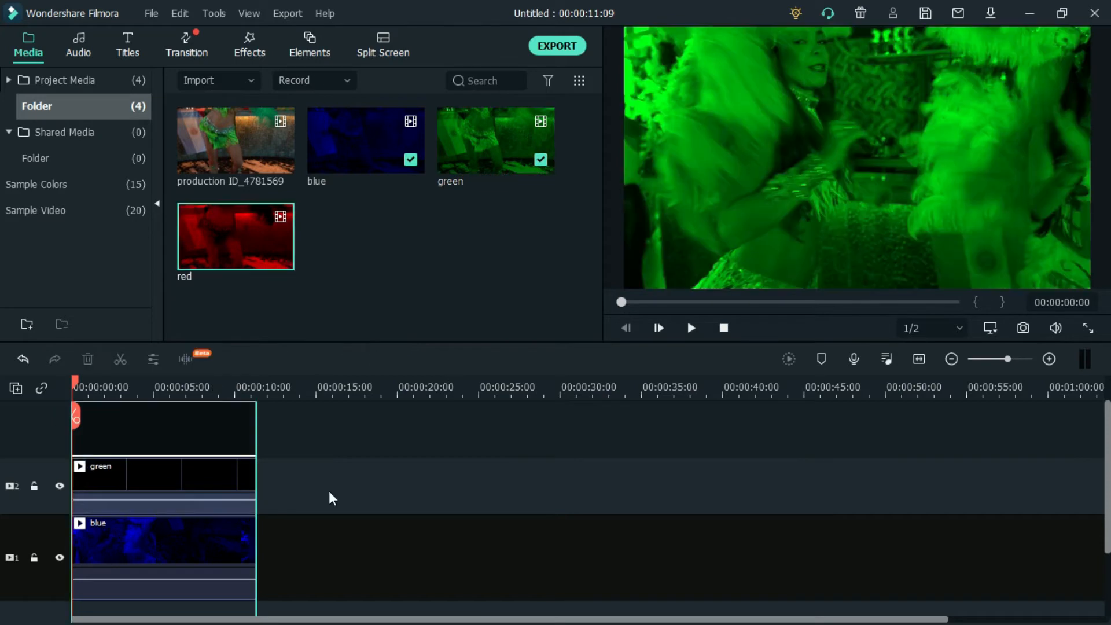
drag(328, 491, 328, 491)
- Set the red video clip's blending mode to Screen
right_click(144, 477)
click(237, 15)
click(23, 110)
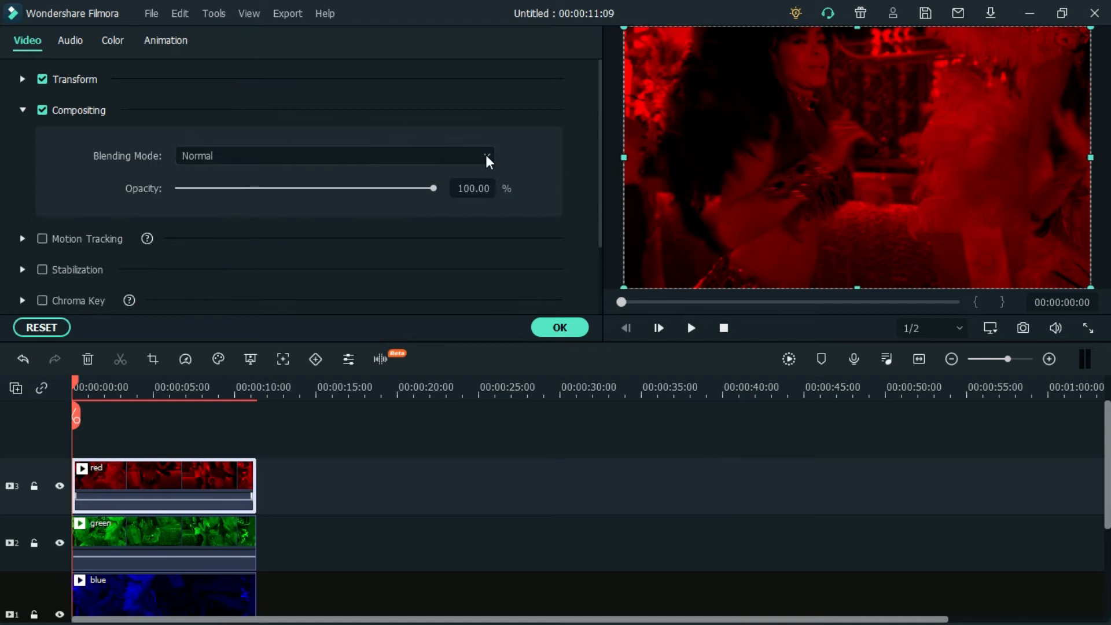
click(485, 155)
click(297, 354)
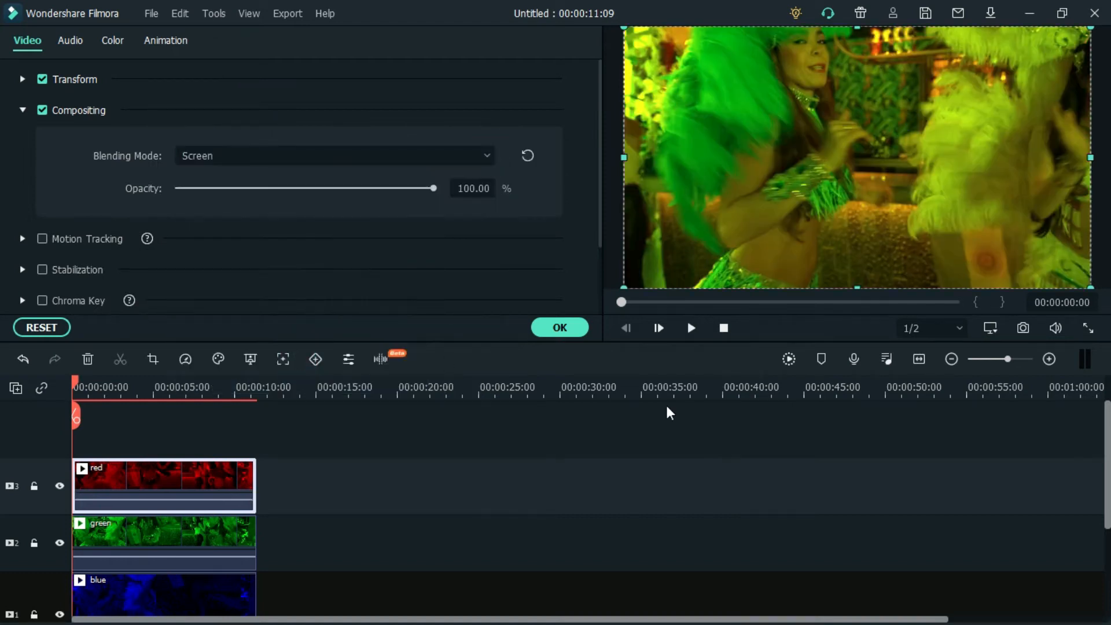
- Set the blending mode of the green and blue video clips to Screen
click(155, 529)
click(488, 156)
click(293, 348)
scroll(190, 569, down, 1)
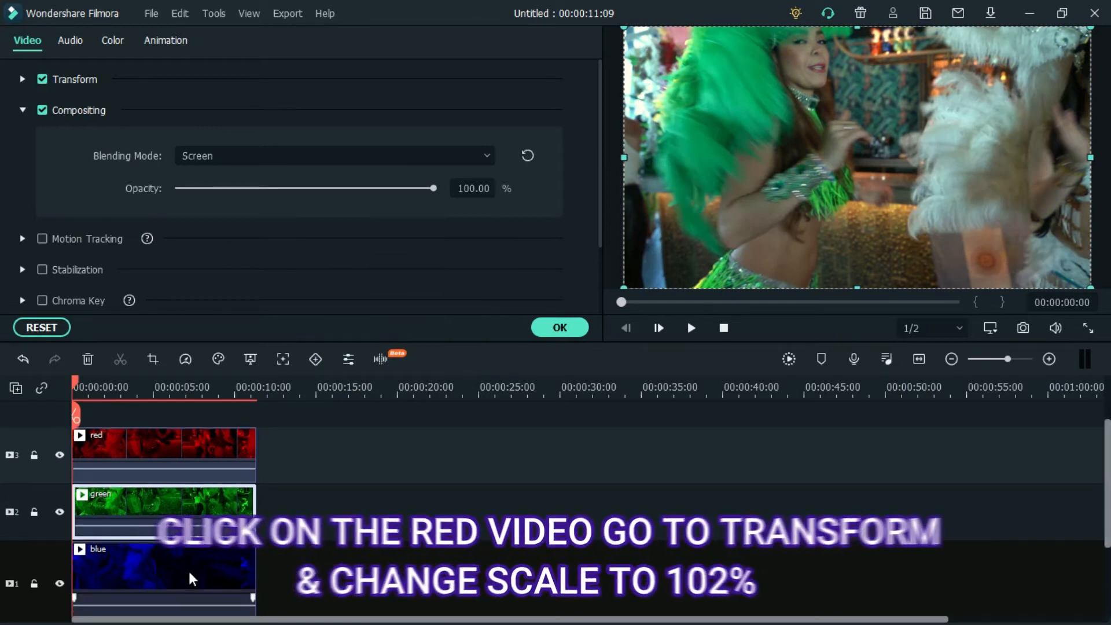
click(189, 569)
click(486, 156)
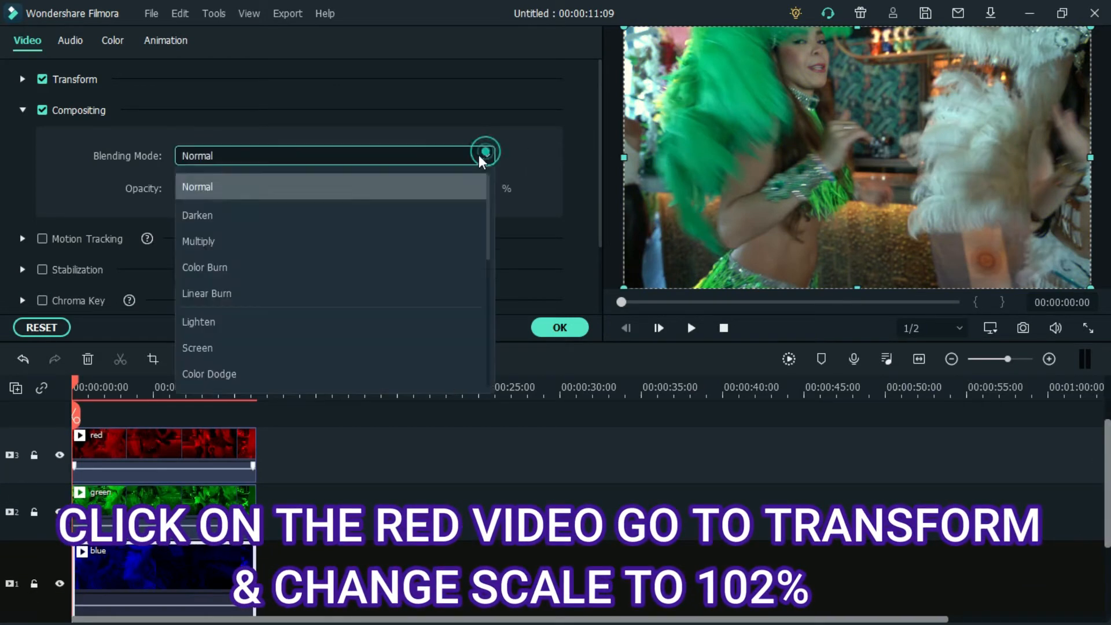
click(337, 354)
- Set the red video clip's scale to 102% in its Transform properties
scroll(735, 473, up, 1)
click(165, 473)
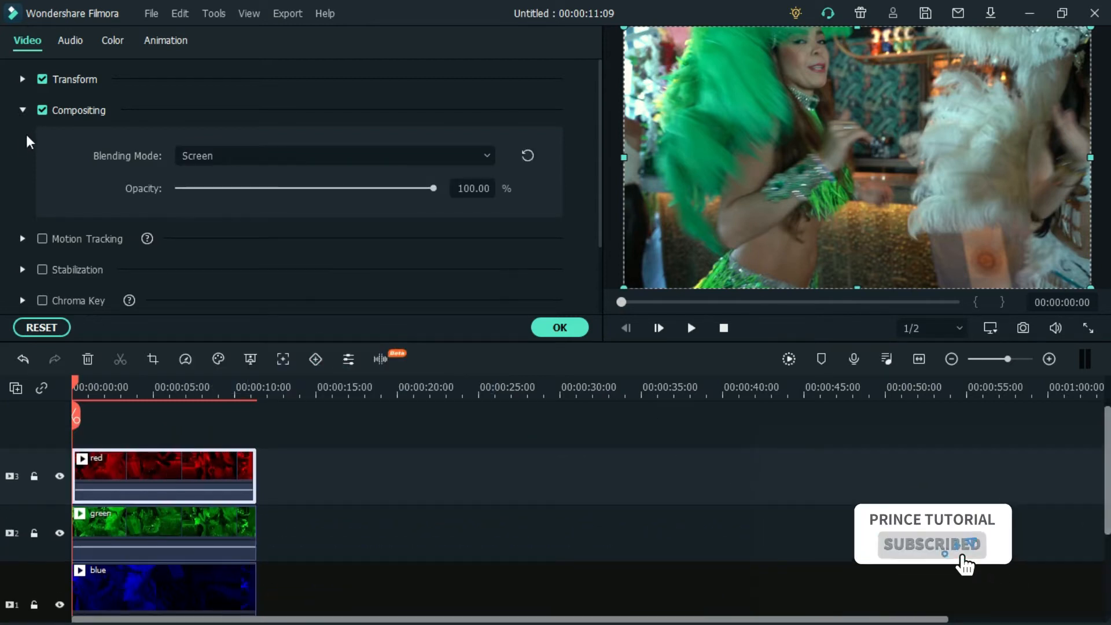
click(22, 110)
click(22, 78)
click(472, 188)
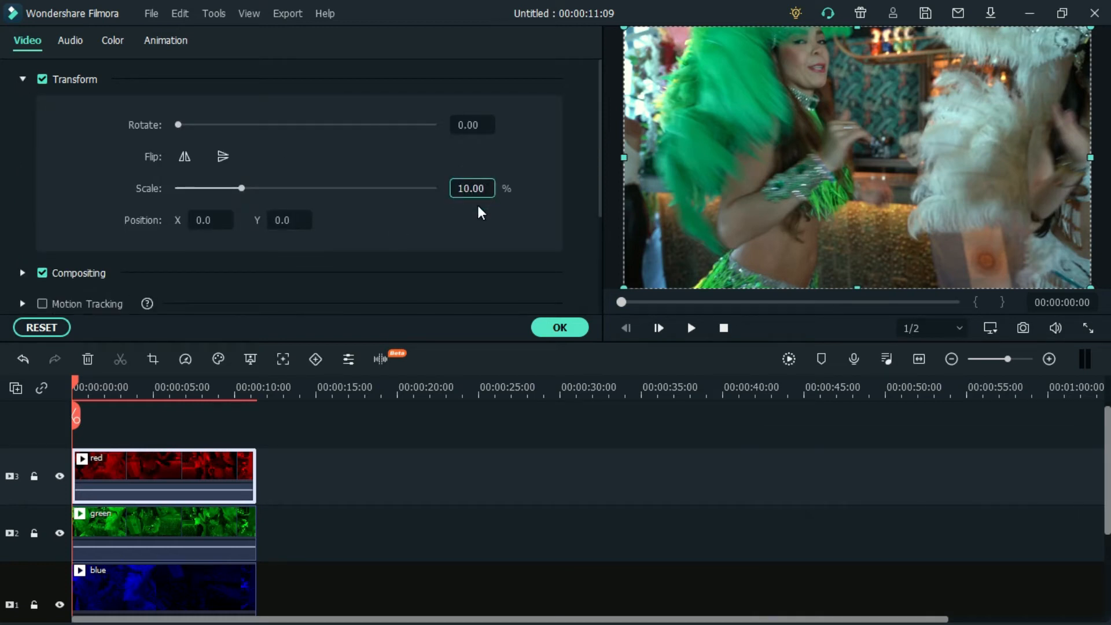
text(3)
click(553, 325)
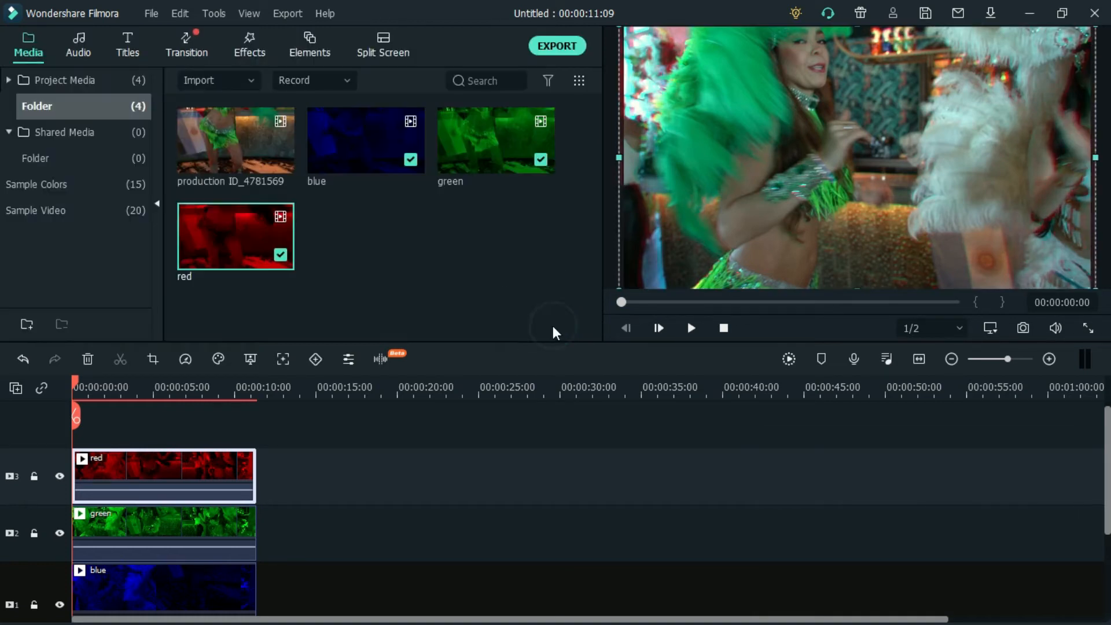
- Set the blue video clip's scale to 103%
click(165, 577)
right_click(164, 577)
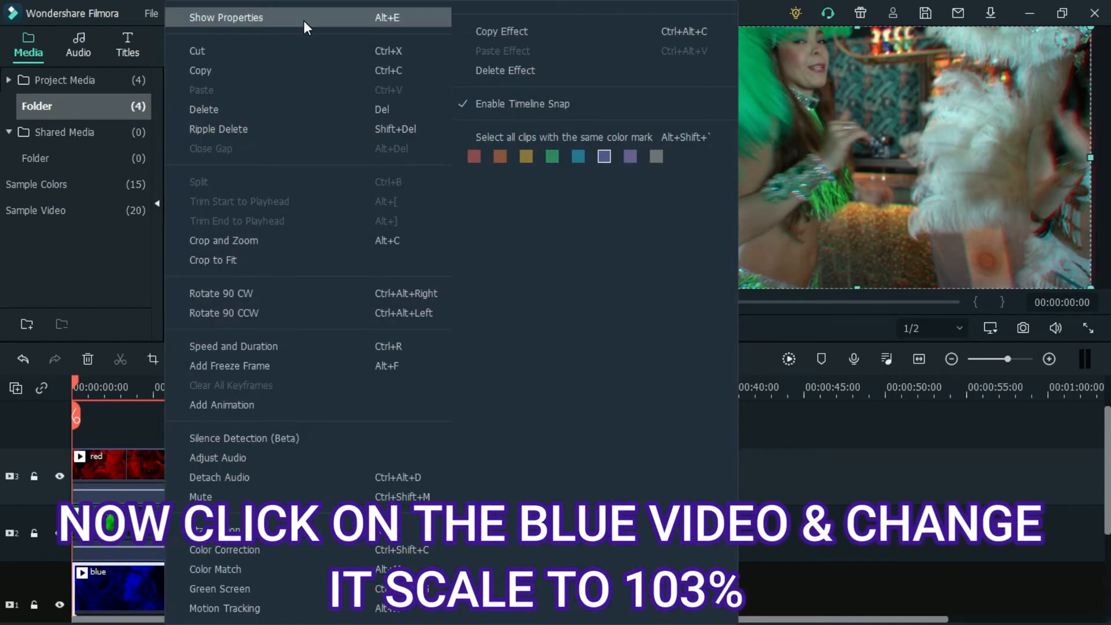
click(303, 19)
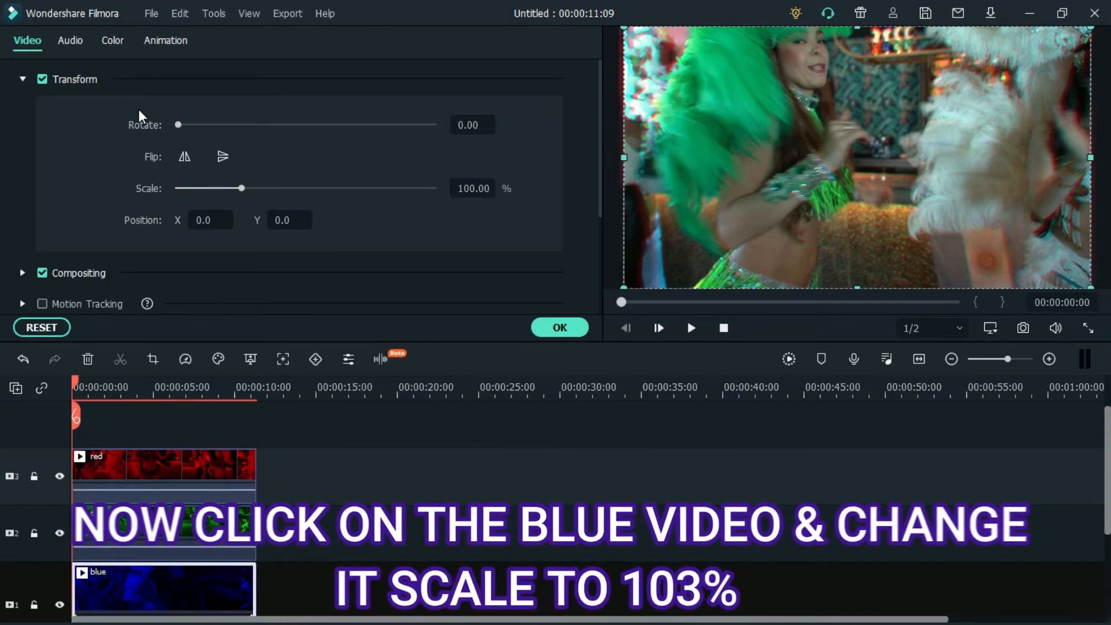
click(474, 188)
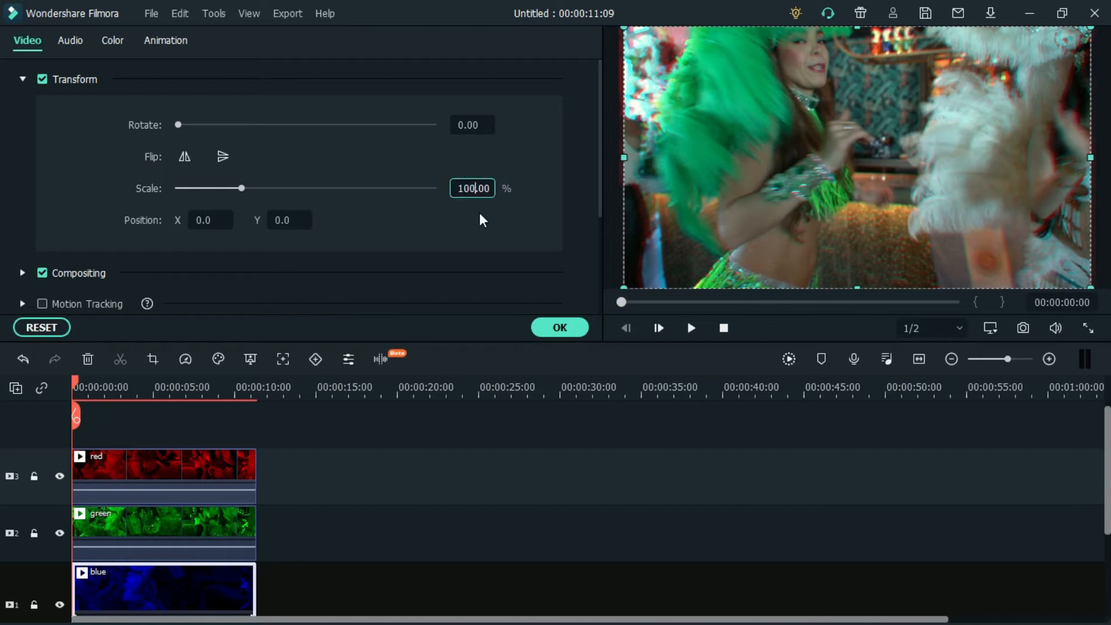
click(559, 327)
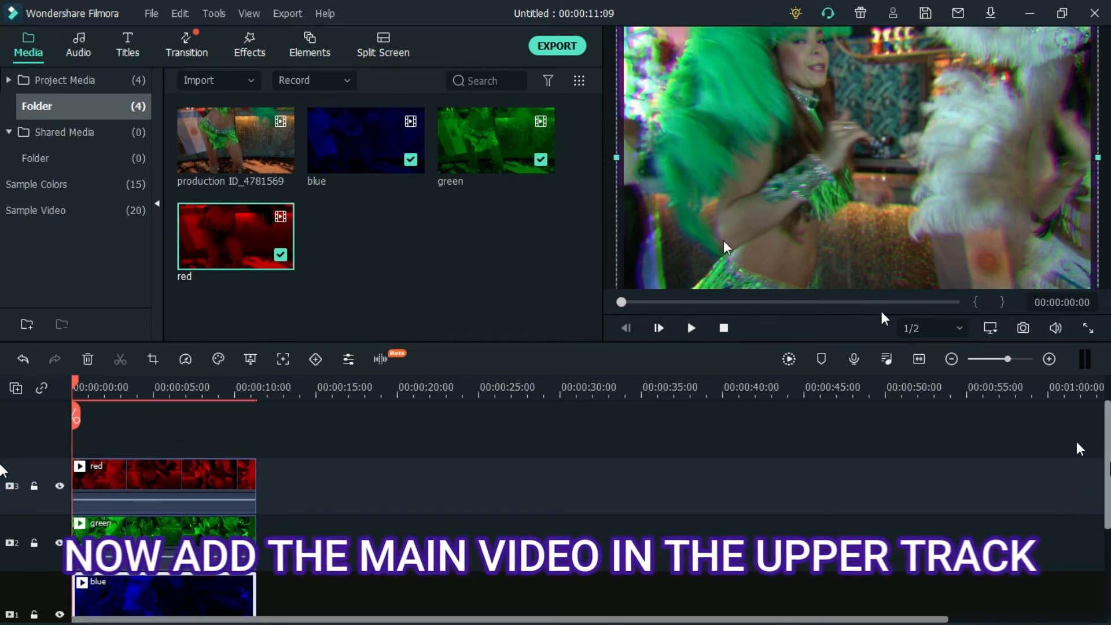
- Place the production ID_4781569 video on a track above the red clip and apply the Square Blur effect to it
drag(236, 132, 54, 414)
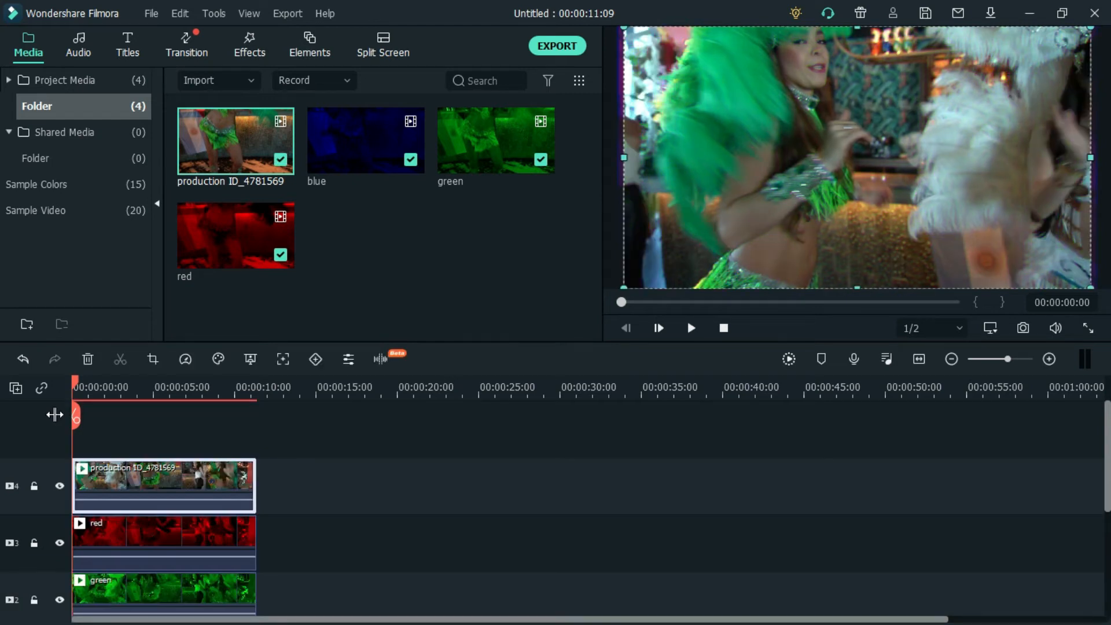
click(253, 50)
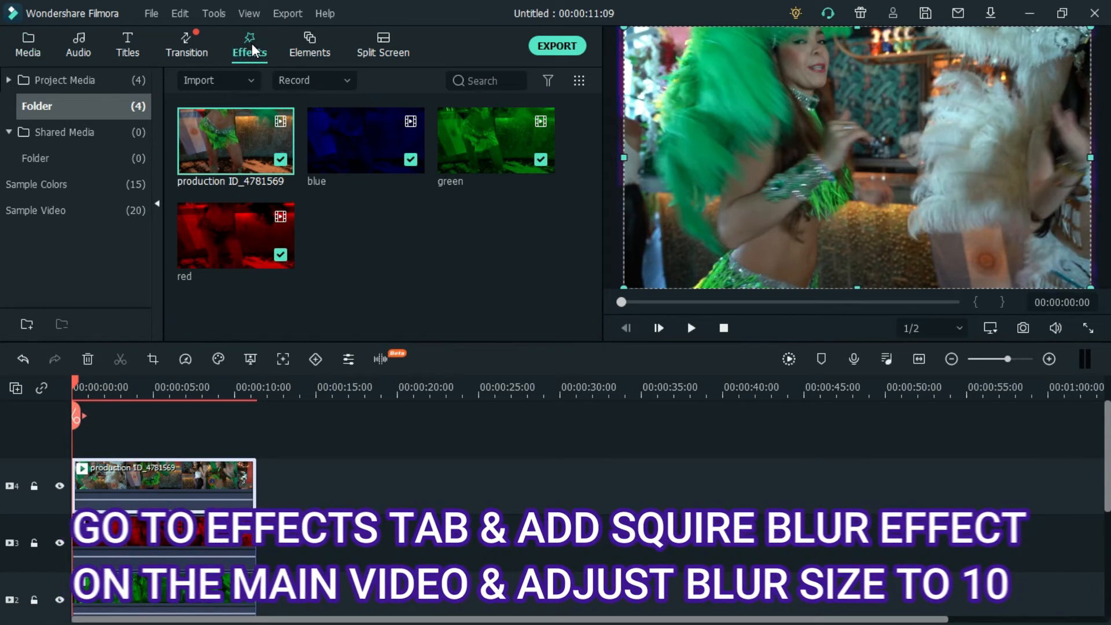
click(513, 80)
text(sq)
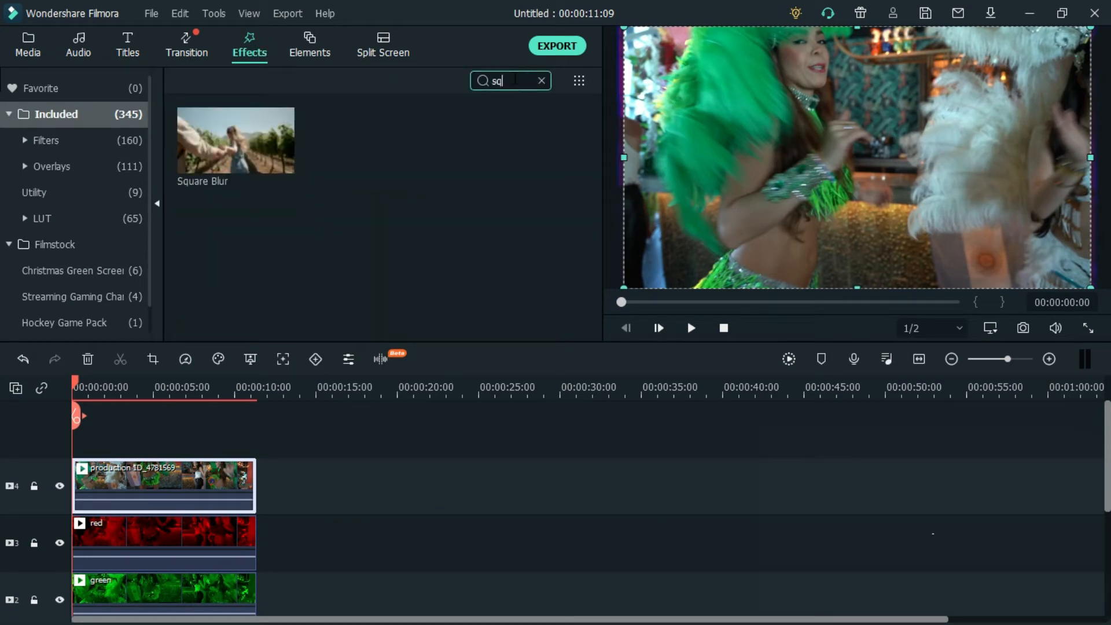
click(218, 125)
drag(218, 124, 176, 485)
- Set the Square Blur size to 10 on the production ID_4781569 clip
double_click(175, 484)
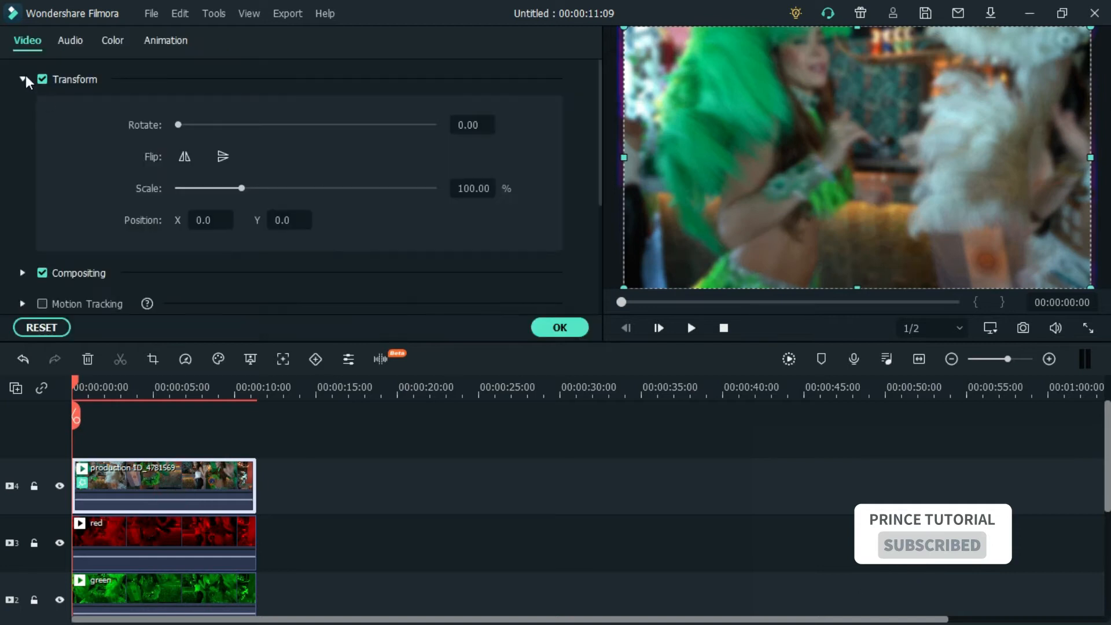
click(23, 79)
scroll(596, 173, down, 3)
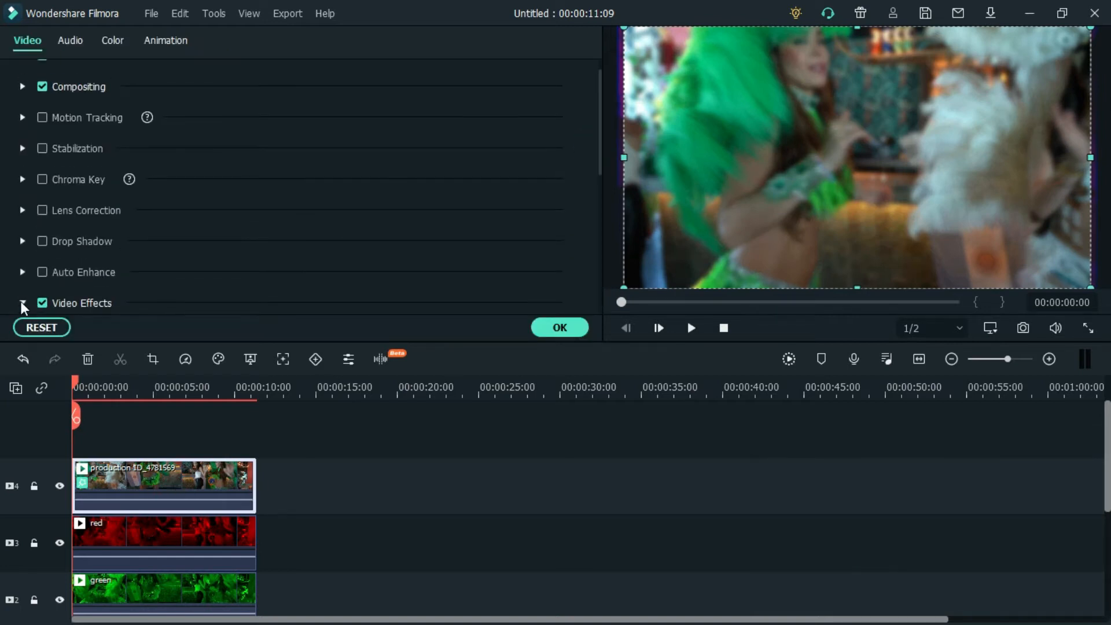
drag(600, 154, 600, 243)
click(454, 177)
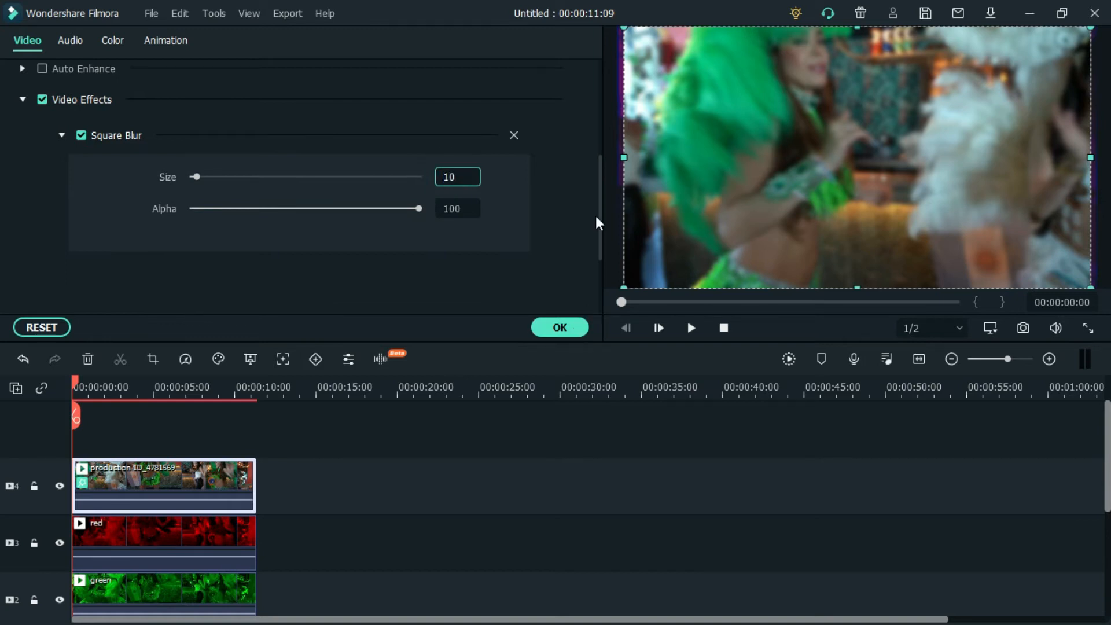
drag(601, 221, 602, 116)
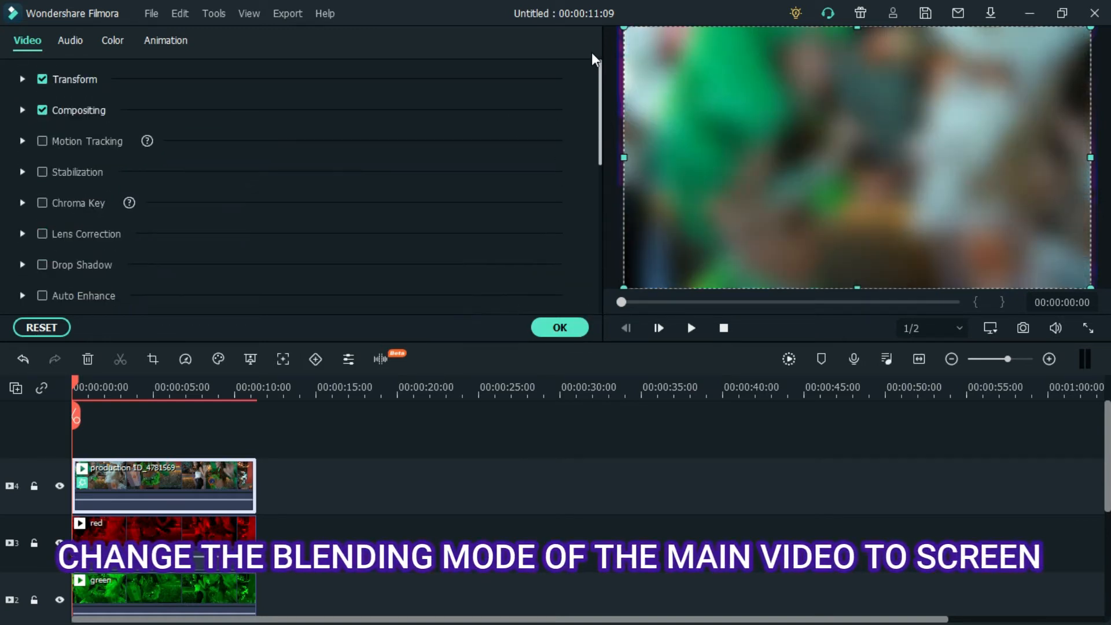
- Set the blending mode of the production ID_4781569 clip to Screen in its Compositing properties
click(19, 110)
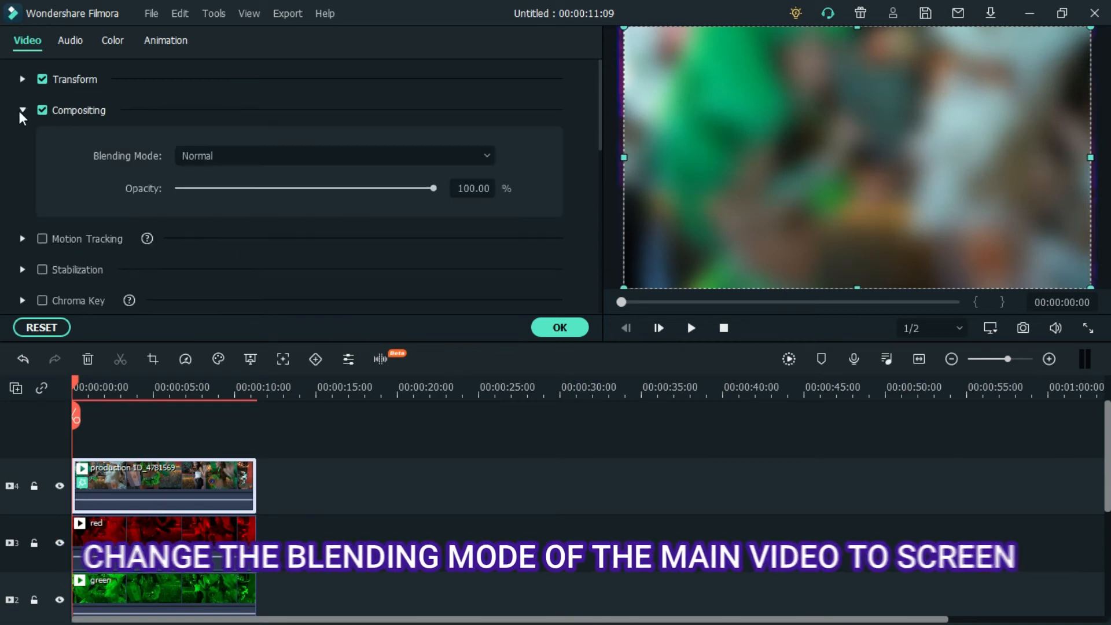
click(487, 154)
click(305, 344)
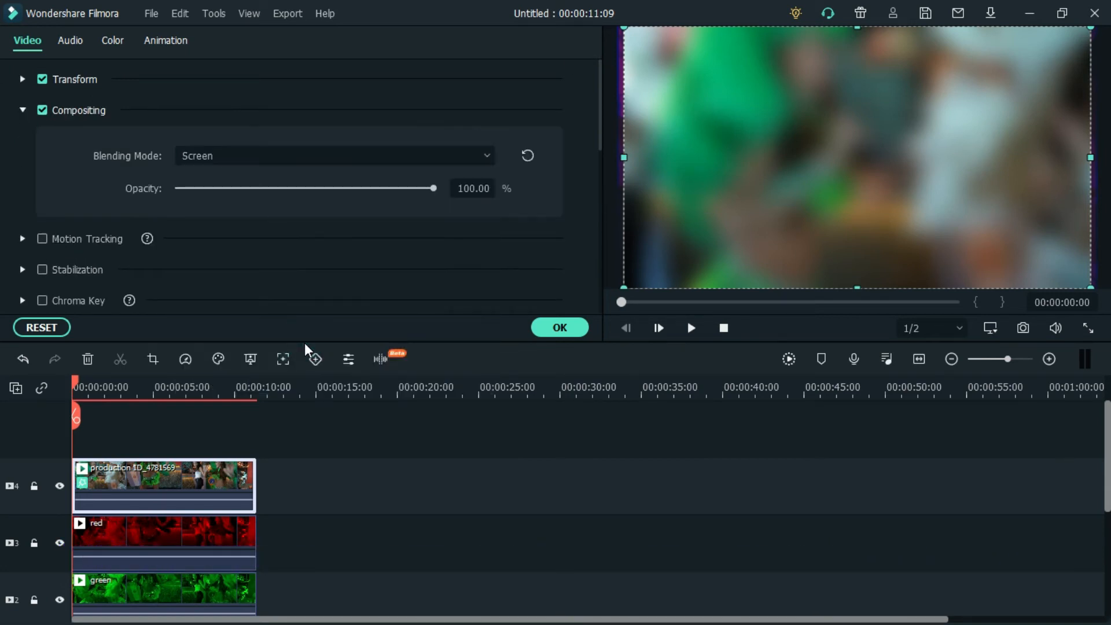
click(565, 328)
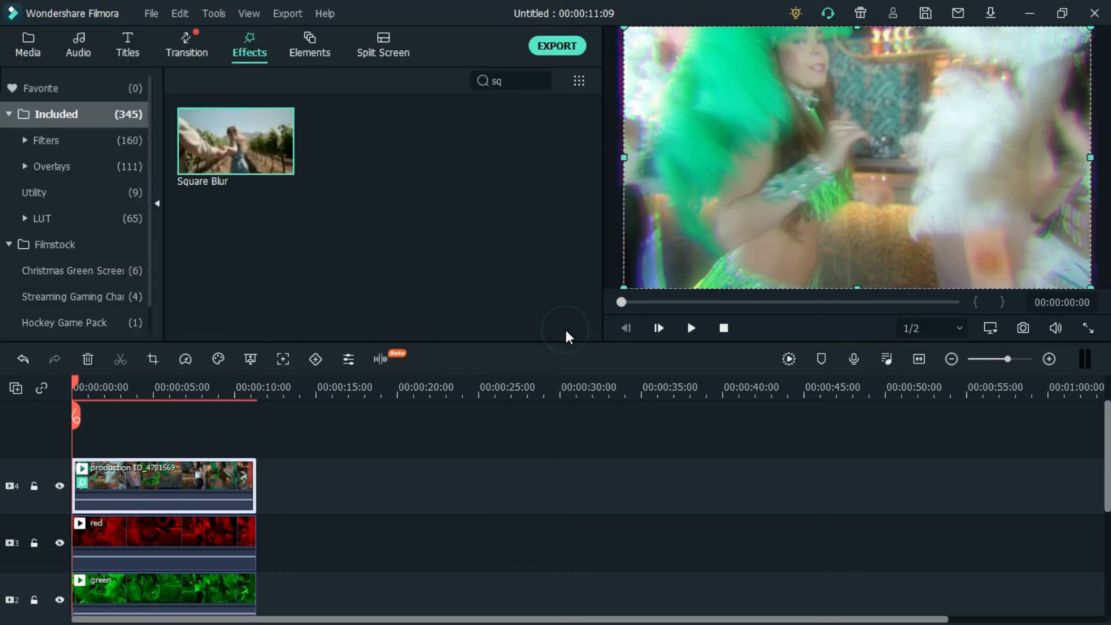
- Export the layered composition as an MP4 file named dreamy, and dismiss the export window once rendering is done
click(566, 48)
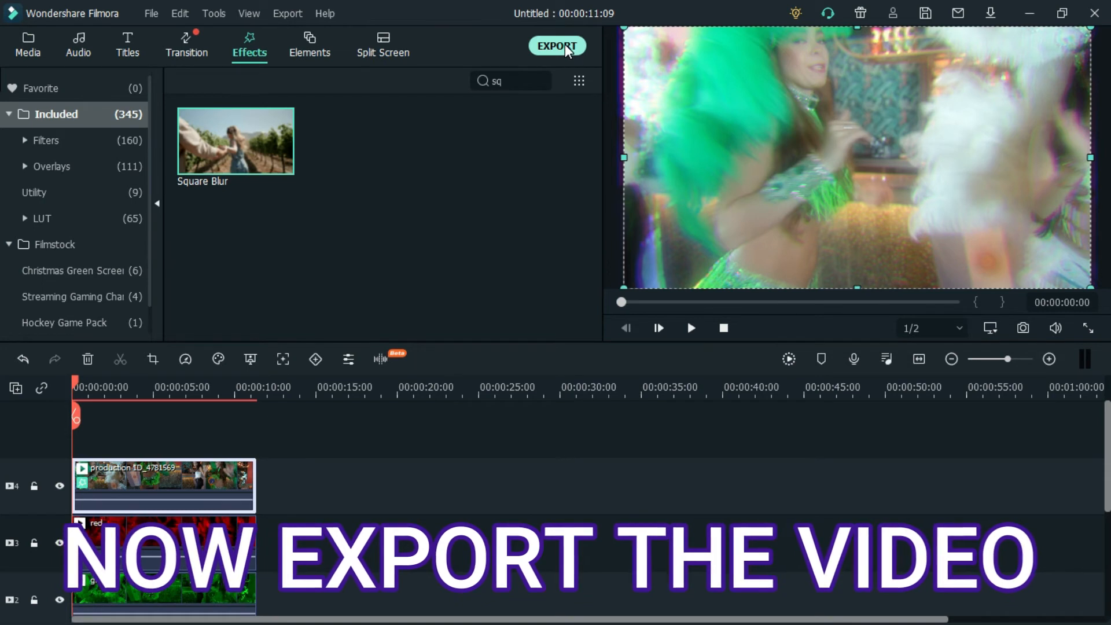
text(dreamy)
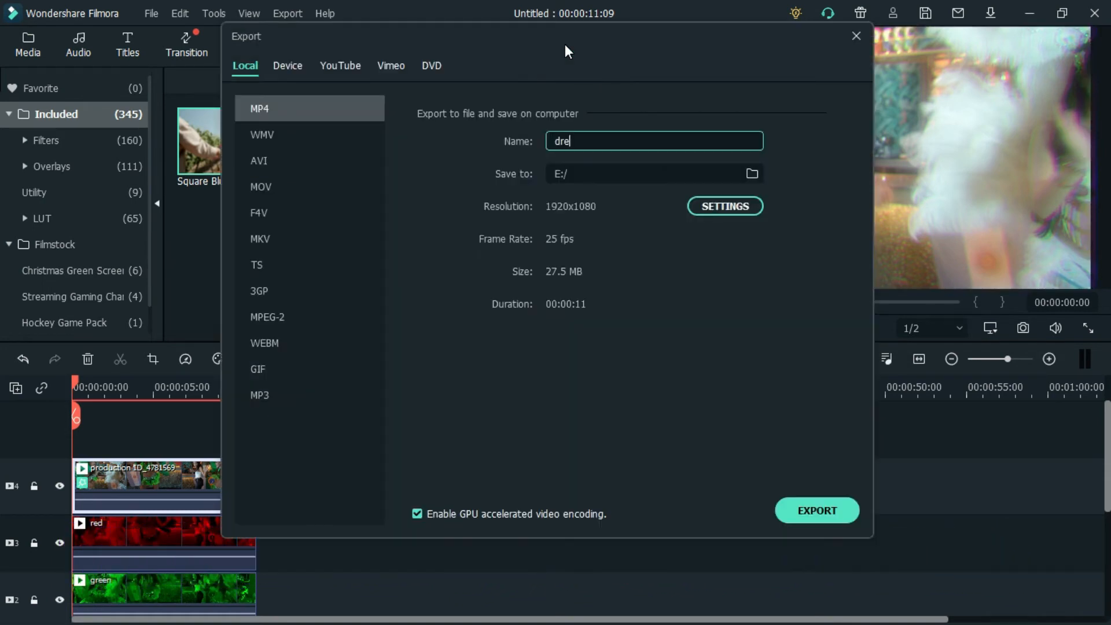
click(823, 515)
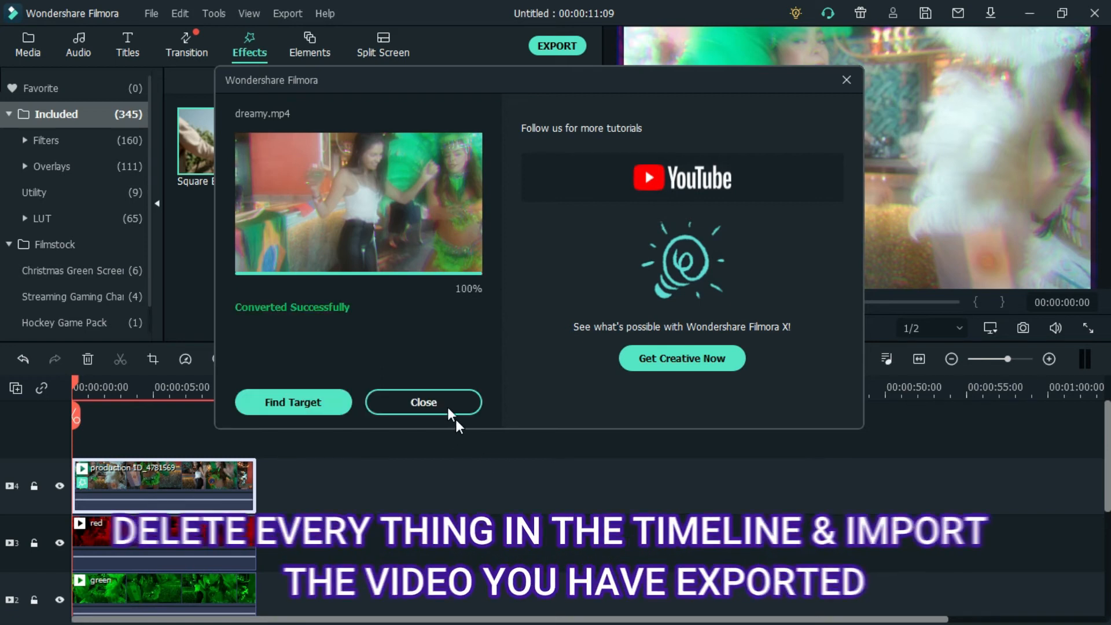
click(445, 400)
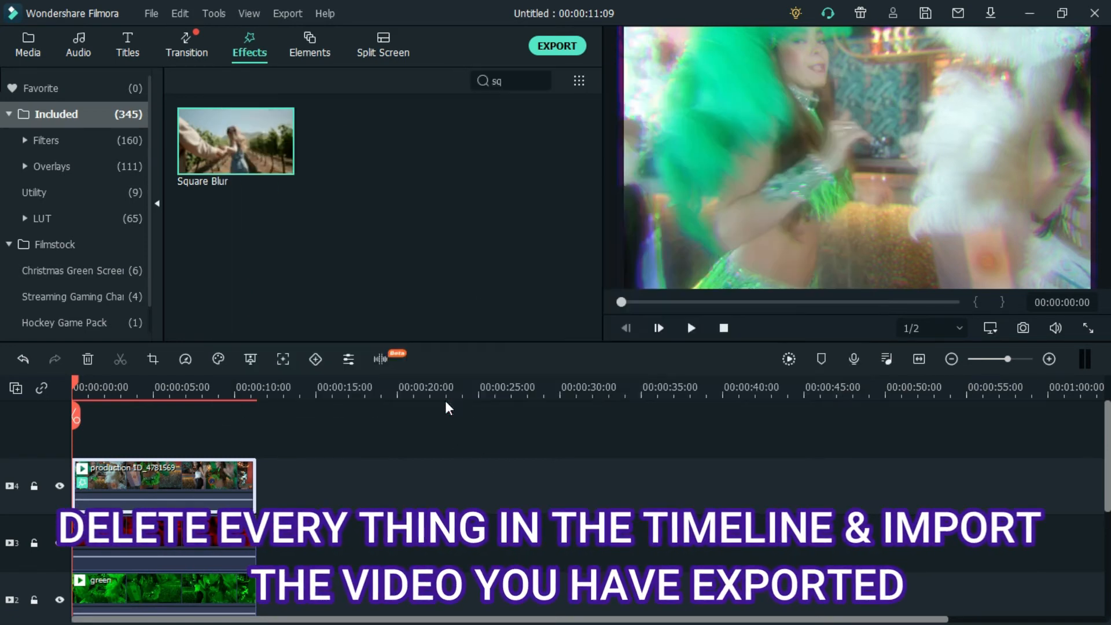
- Delete all clips from the timeline
drag(296, 457, 164, 524)
key(Delete)
- Import the exported dreamy video into the media library and place it at the start of video track 1
click(27, 36)
click(247, 81)
click(257, 105)
drag(1026, 162, 1032, 296)
drag(631, 334, 356, 289)
key(Escape)
drag(242, 282, 100, 506)
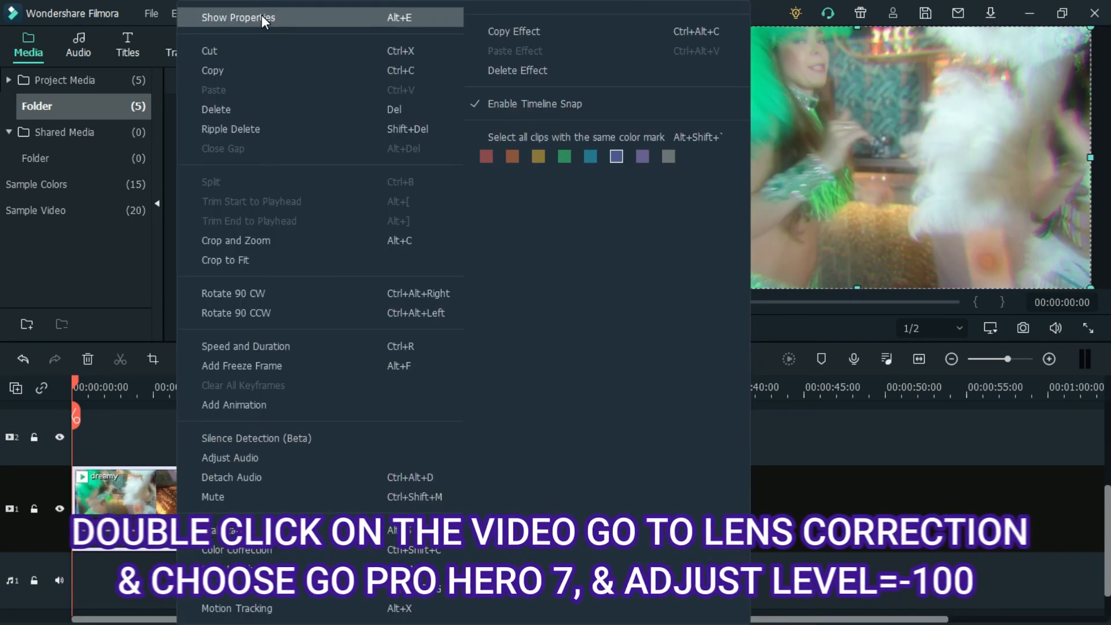
- Enable Lens Correction on the dreamy clip with the GoPro Hero 7 model and an adjust level of -100
click(262, 15)
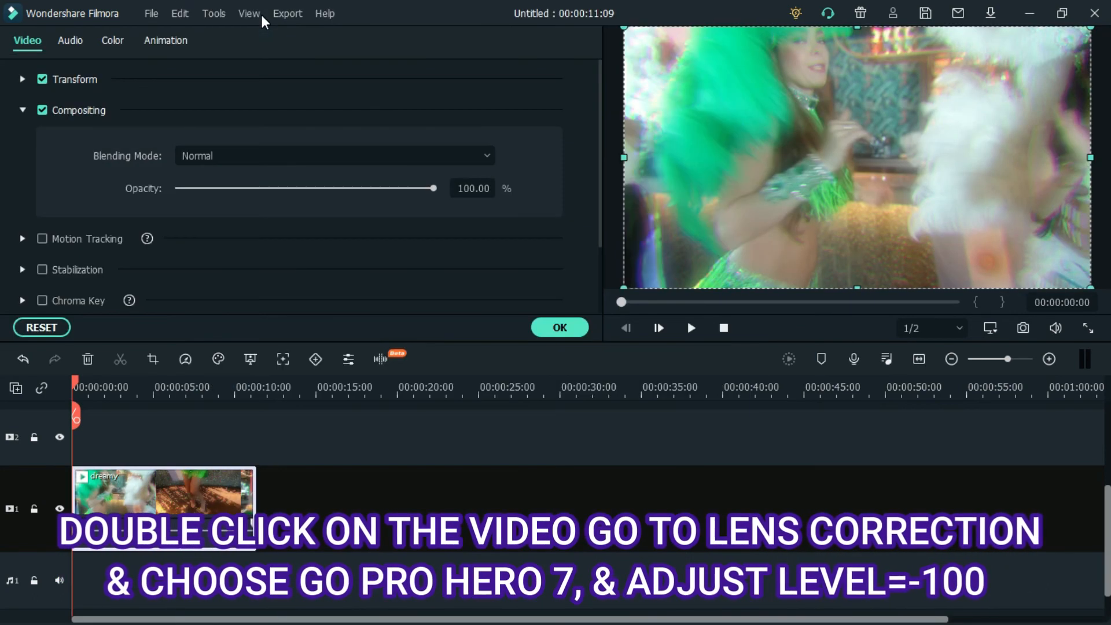
click(24, 111)
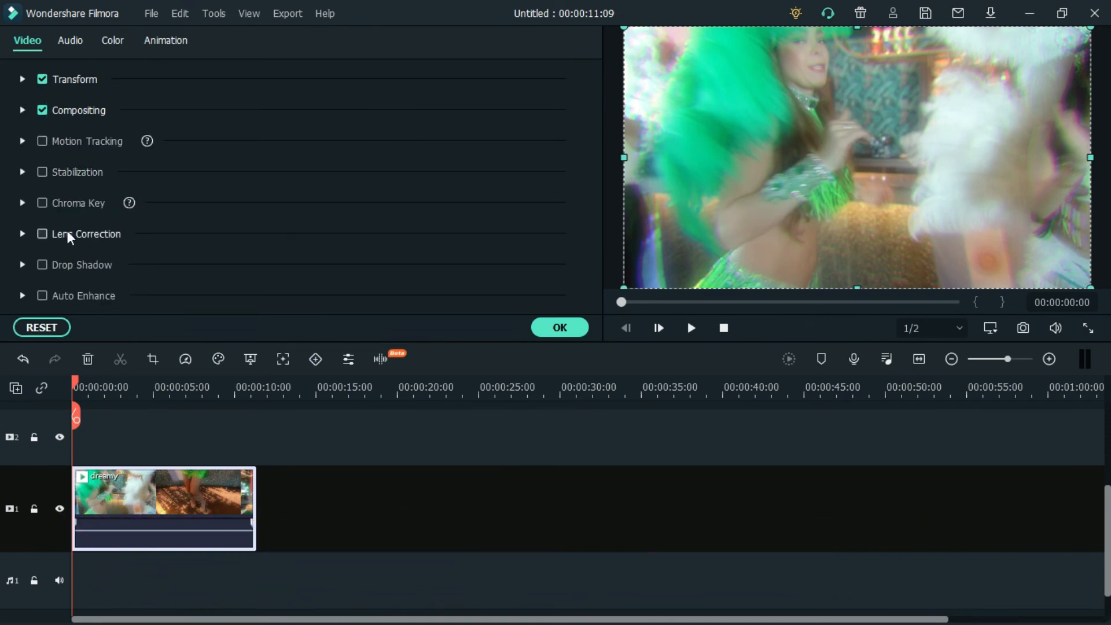
click(42, 234)
scroll(602, 151, down, 3)
click(481, 180)
click(422, 232)
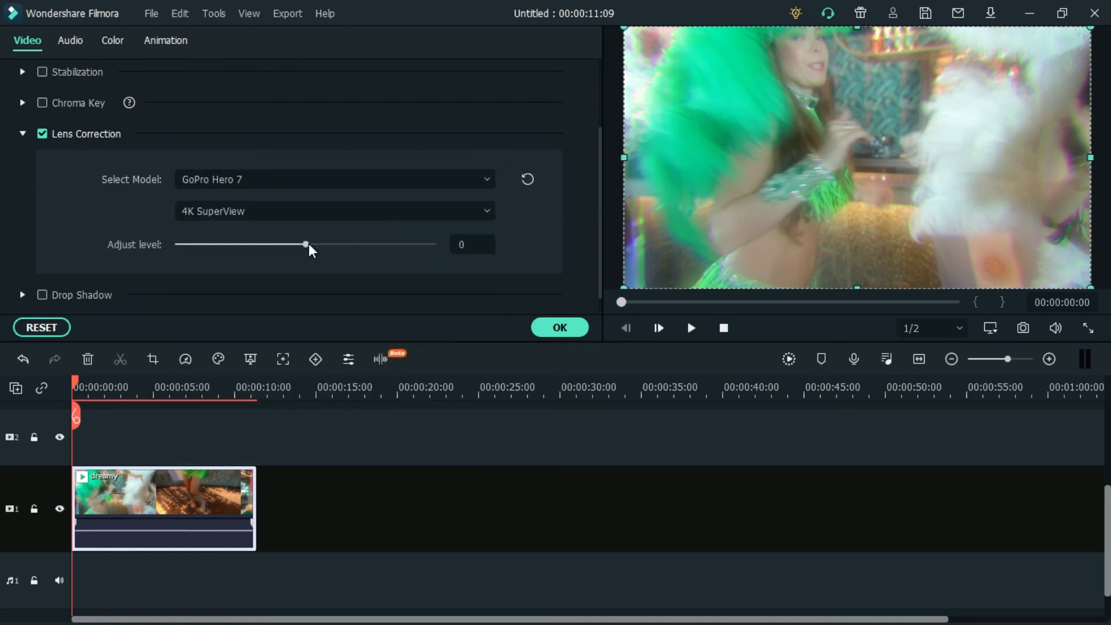
click(571, 327)
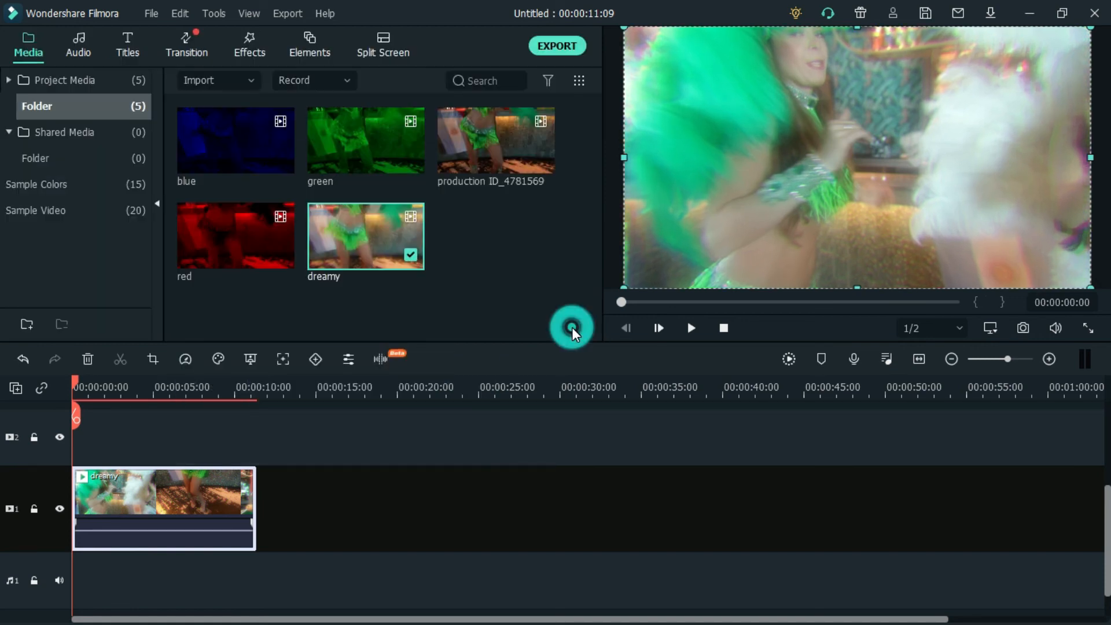